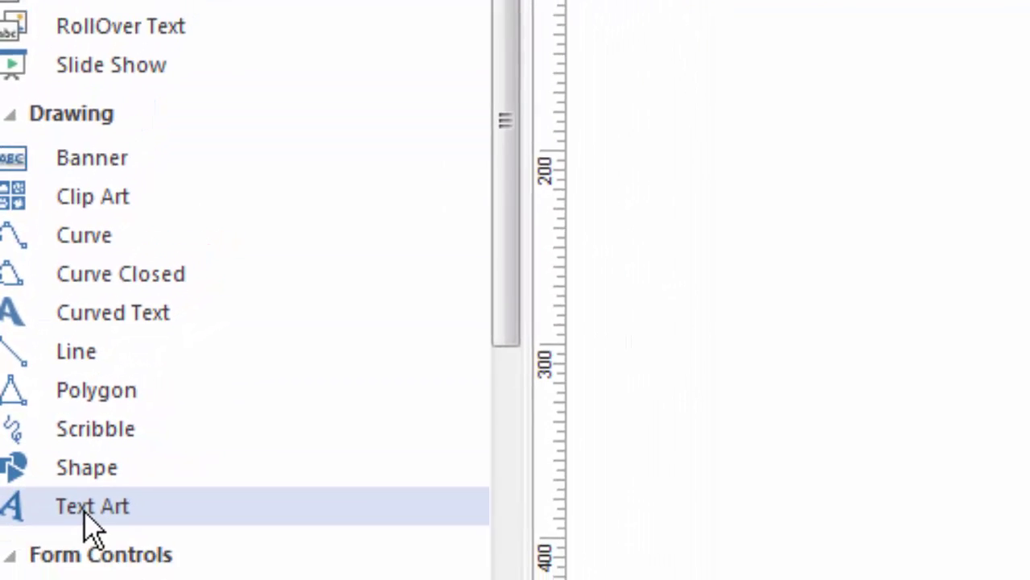
# Draw a Text Art object about 450 by 295 pixels on page3 and choose the straight, unwarped warp style for it
pyautogui.click(84, 515)
pyautogui.moveTo(430, 97)
pyautogui.mouseDown()
pyautogui.moveTo(564, 242)
pyautogui.moveTo(577, 290)
pyautogui.moveTo(635, 331)
pyautogui.moveTo(642, 356)
pyautogui.moveTo(706, 397)
pyautogui.moveTo(679, 435)
pyautogui.moveTo(681, 426)
pyautogui.mouseUp()
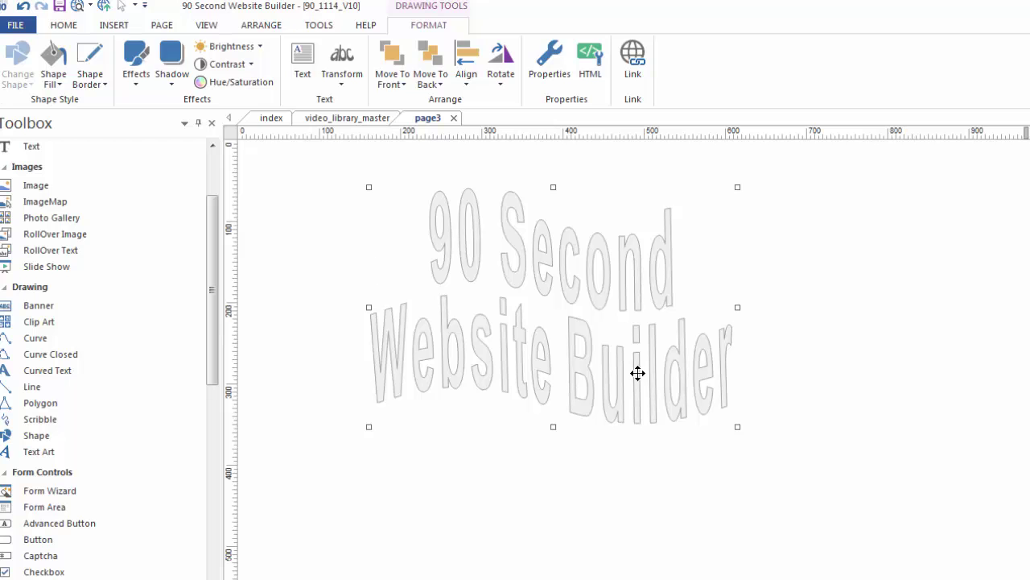
pyautogui.doubleClick(552, 299)
pyautogui.moveTo(748, 176); pyautogui.dragTo(680, 97)
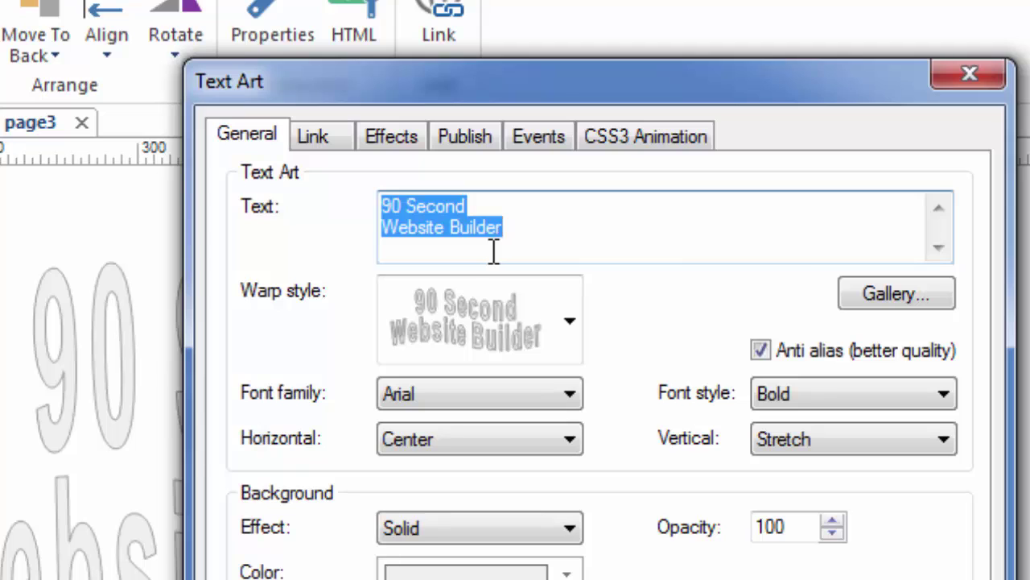
pyautogui.moveTo(546, 73); pyautogui.dragTo(524, 25)
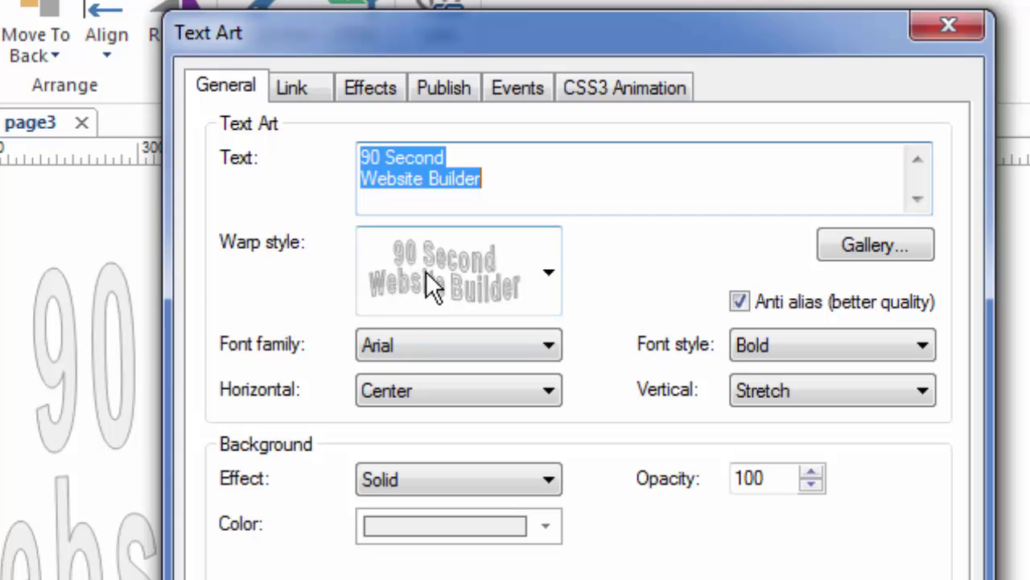
pyautogui.click(547, 272)
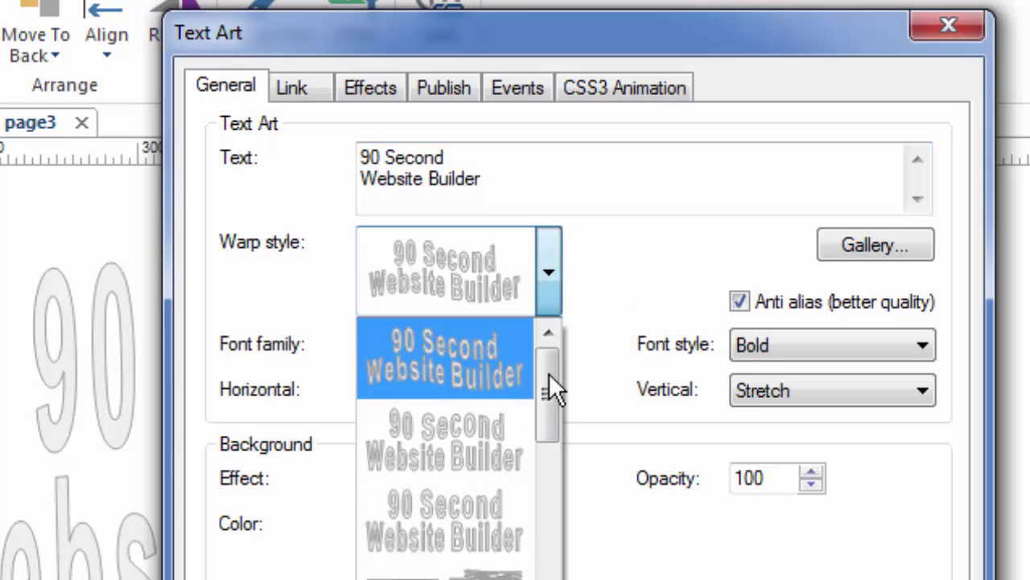
pyautogui.moveTo(553, 381)
pyautogui.mouseDown()
pyautogui.moveTo(552, 579)
pyautogui.moveTo(544, 388)
pyautogui.mouseUp()
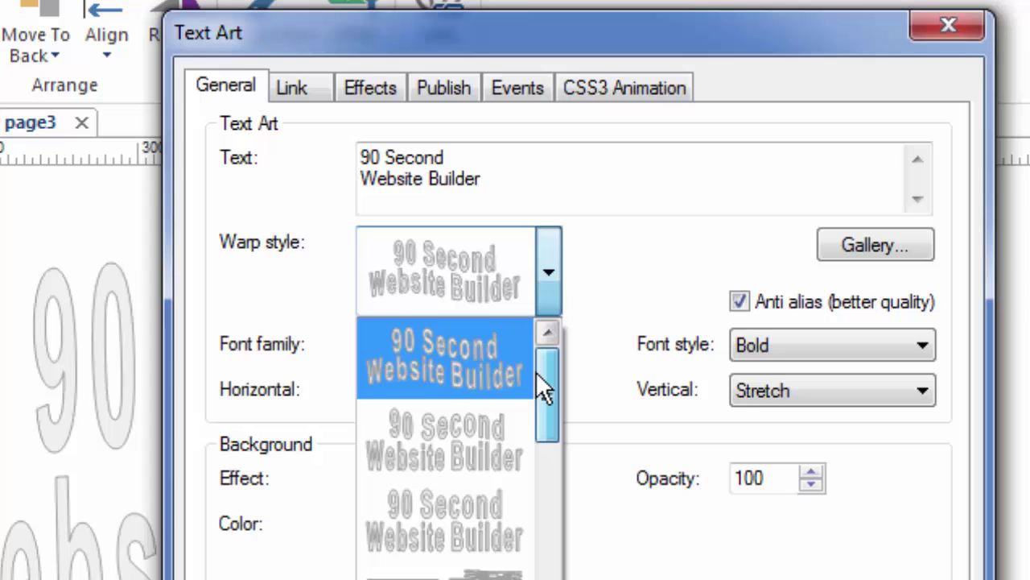
pyautogui.click(435, 518)
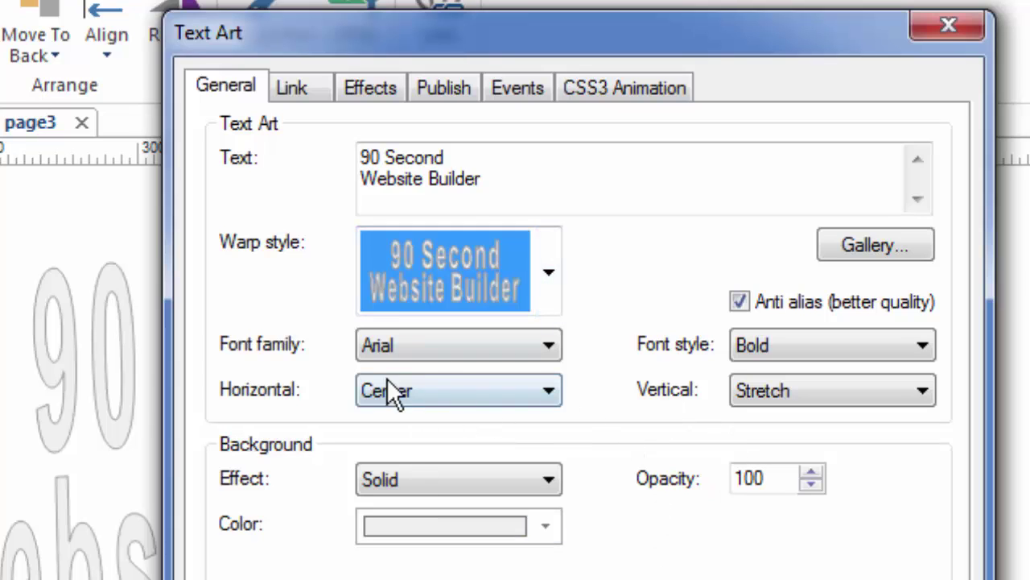
# Review the font family, horizontal alignment and font style choices for the Text Art
pyautogui.click(542, 345)
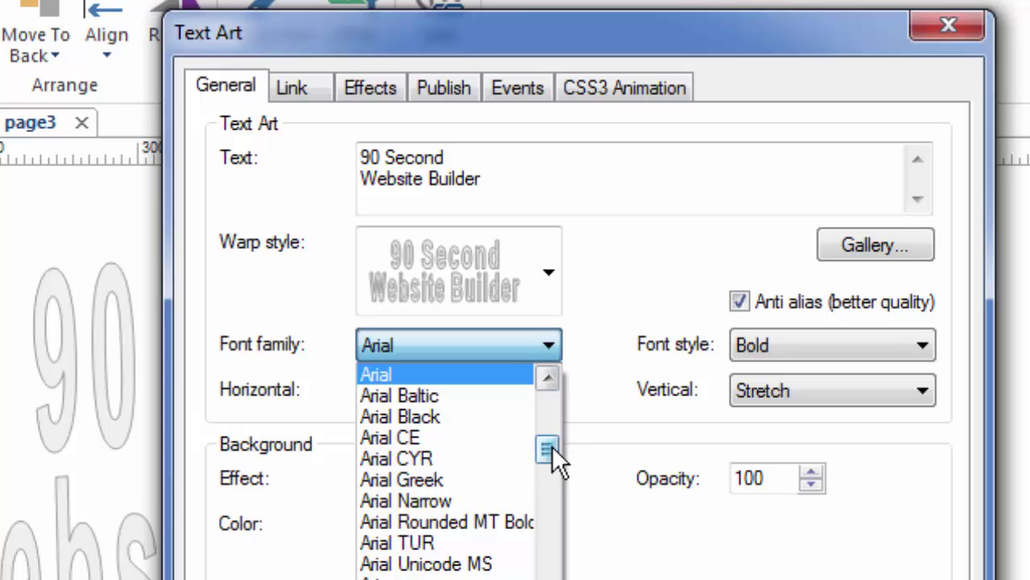
pyautogui.moveTo(550, 447)
pyautogui.mouseDown()
pyautogui.moveTo(555, 398)
pyautogui.moveTo(553, 579)
pyautogui.moveTo(549, 398)
pyautogui.moveTo(546, 444)
pyautogui.mouseUp()
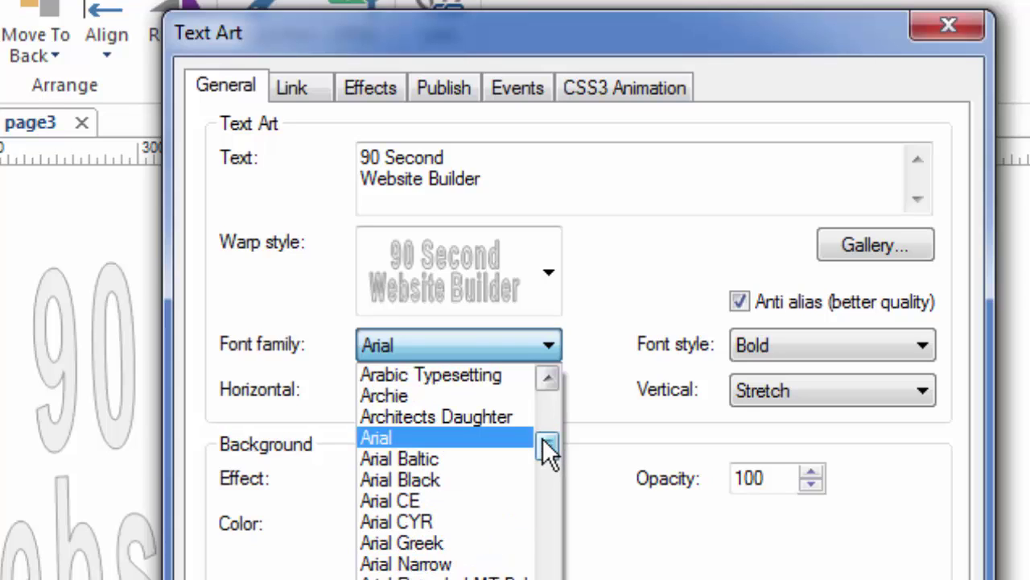
pyautogui.moveTo(543, 438); pyautogui.dragTo(542, 438)
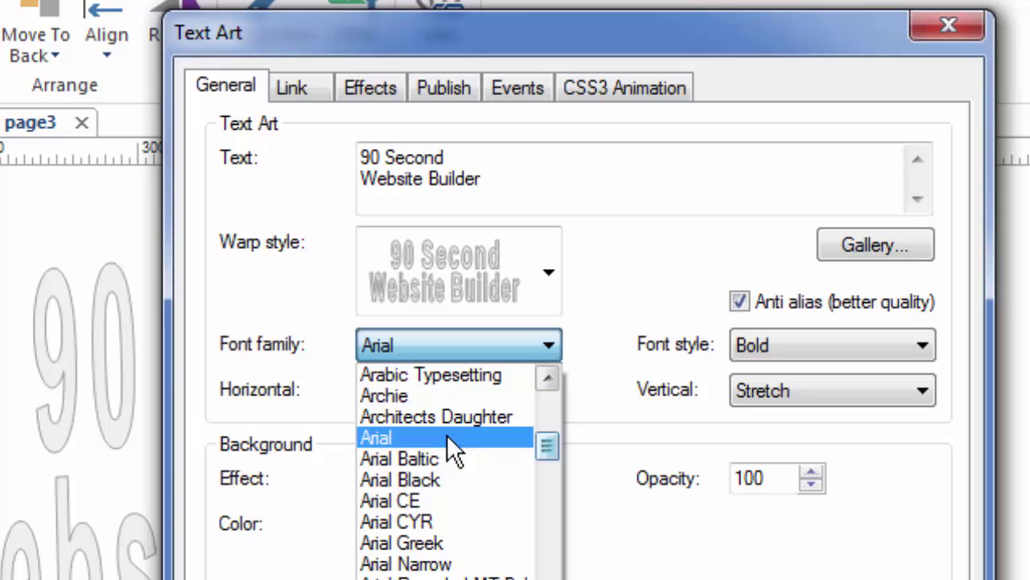
pyautogui.click(382, 439)
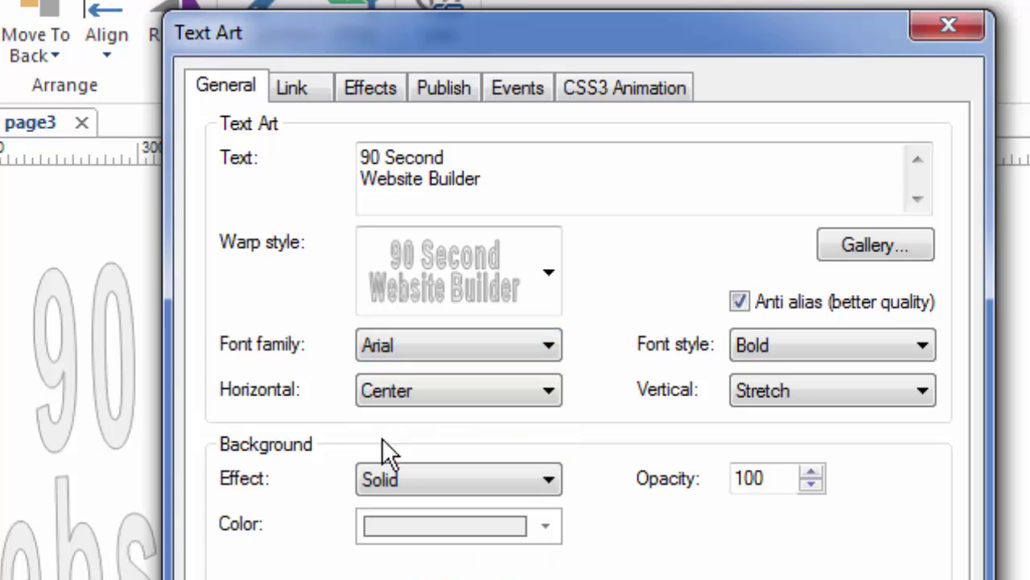
pyautogui.click(536, 391)
pyautogui.click(536, 391)
pyautogui.click(901, 348)
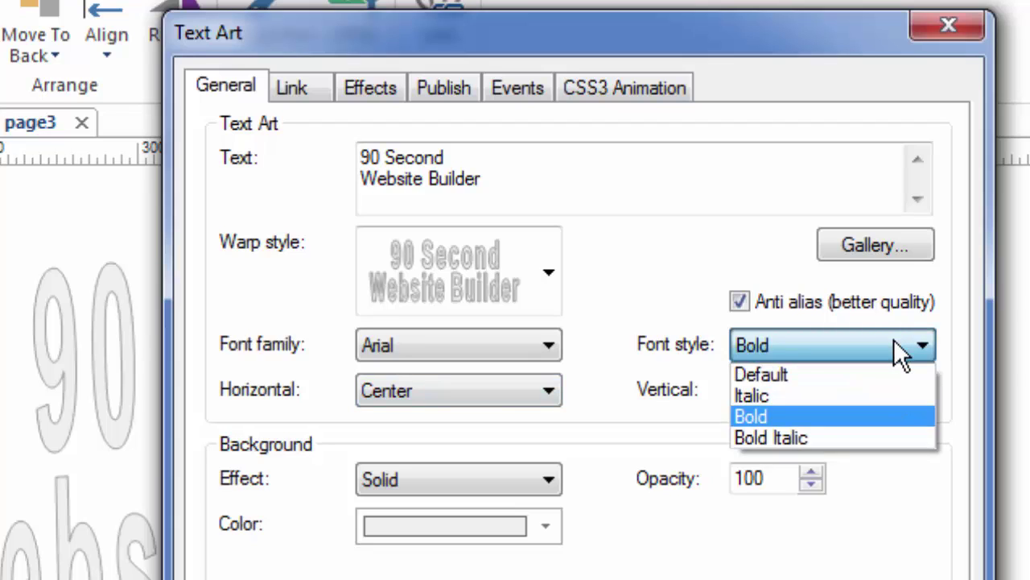
pyautogui.click(894, 336)
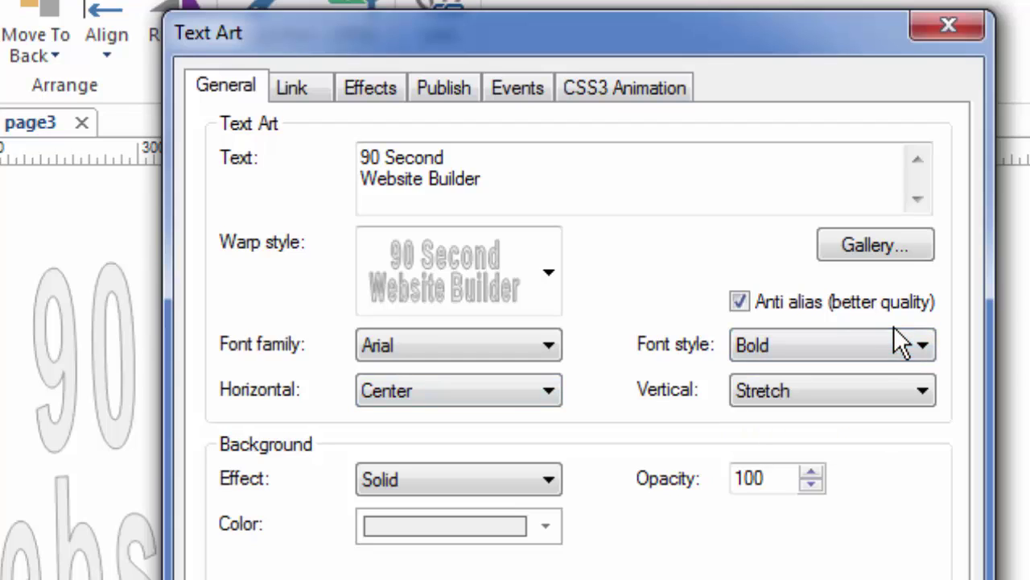
# Set the Text Art's vertical option to All Chars Same Size and apply the settings
pyautogui.click(879, 393)
pyautogui.click(811, 440)
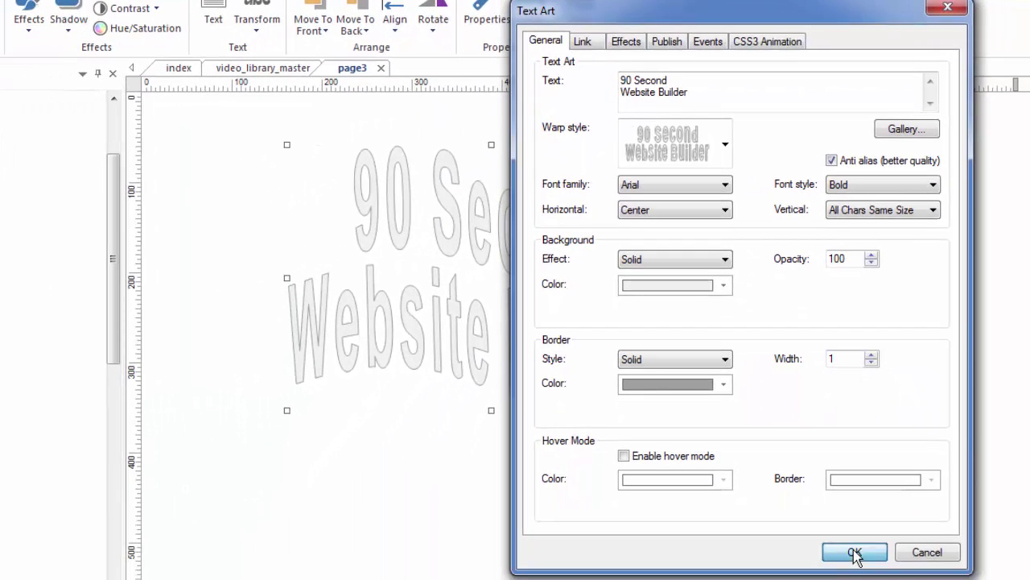
pyautogui.click(855, 552)
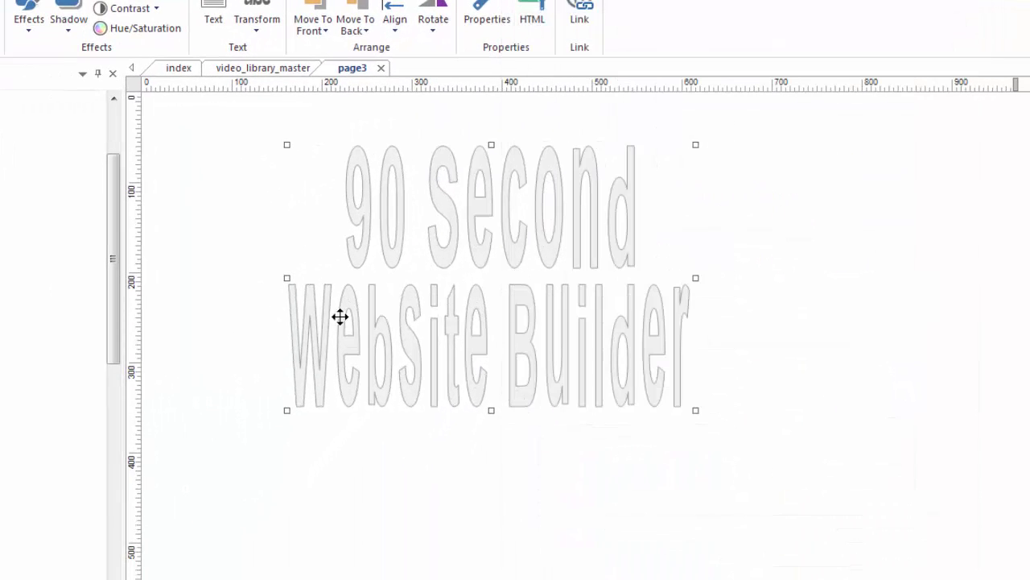
# Set the Text Art's vertical option to Stretch and apply the settings
pyautogui.doubleClick(523, 296)
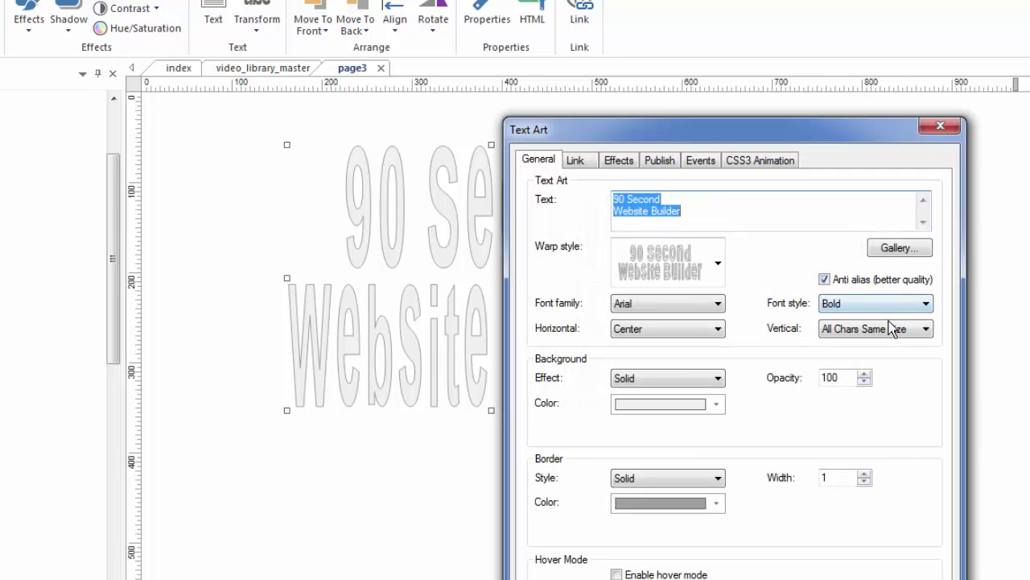
pyautogui.click(890, 328)
pyautogui.click(883, 346)
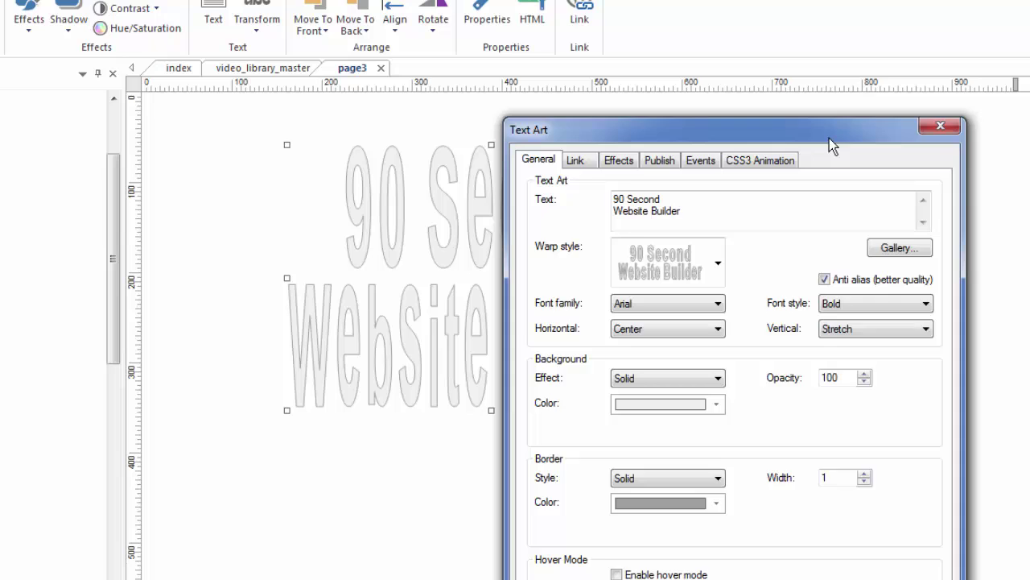
pyautogui.moveTo(830, 128); pyautogui.dragTo(834, 7)
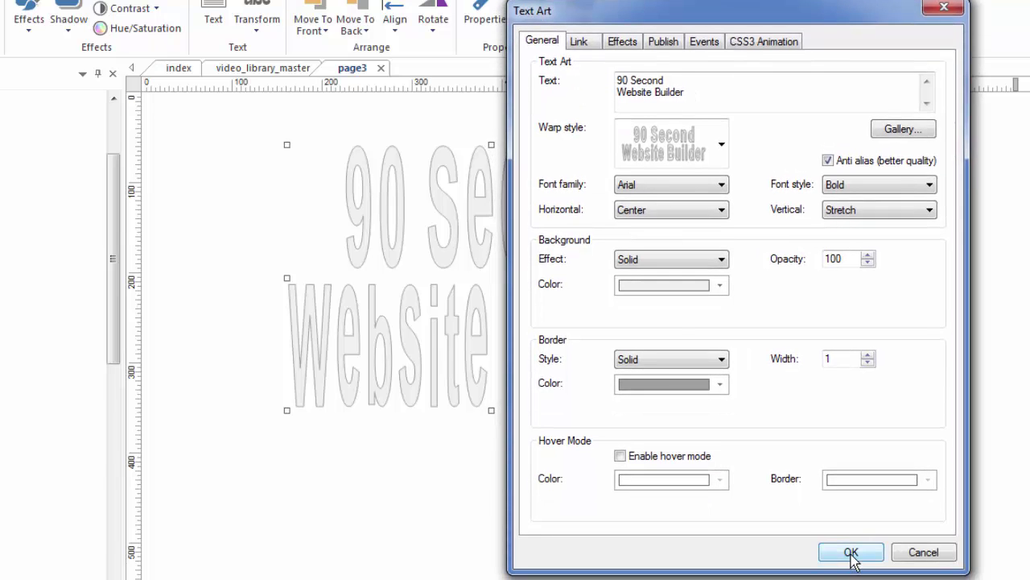
pyautogui.click(851, 554)
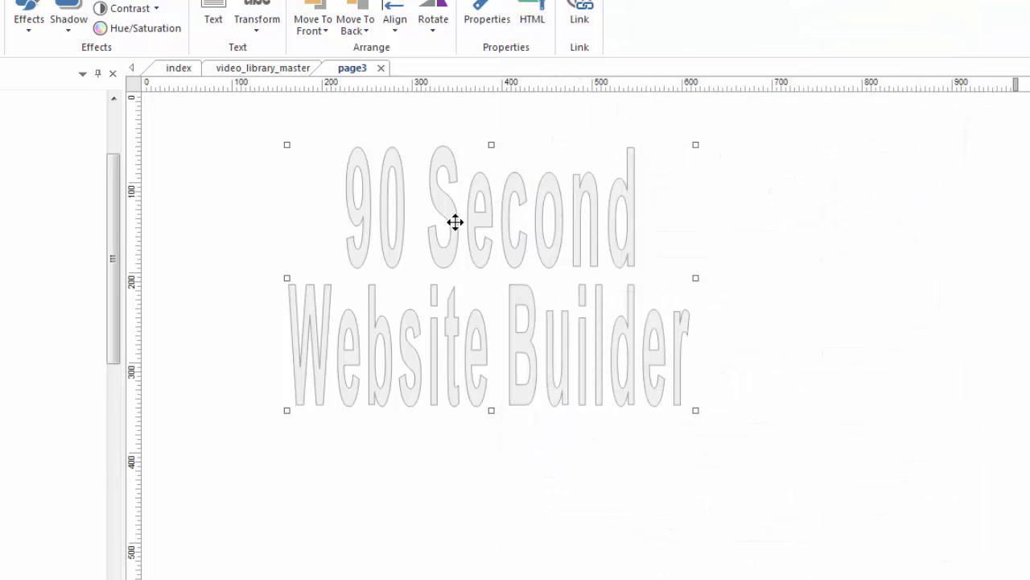
# Move the Text Art toward the page's upper-left corner and enlarge it to about 700 by 320 pixels
pyautogui.moveTo(455, 223); pyautogui.dragTo(384, 214)
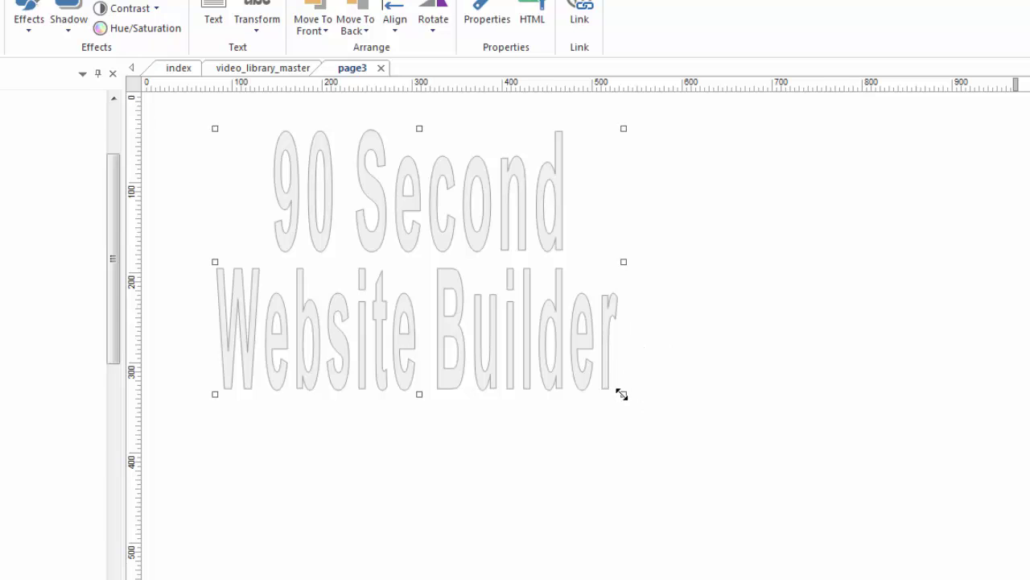
pyautogui.moveTo(623, 394); pyautogui.dragTo(888, 408)
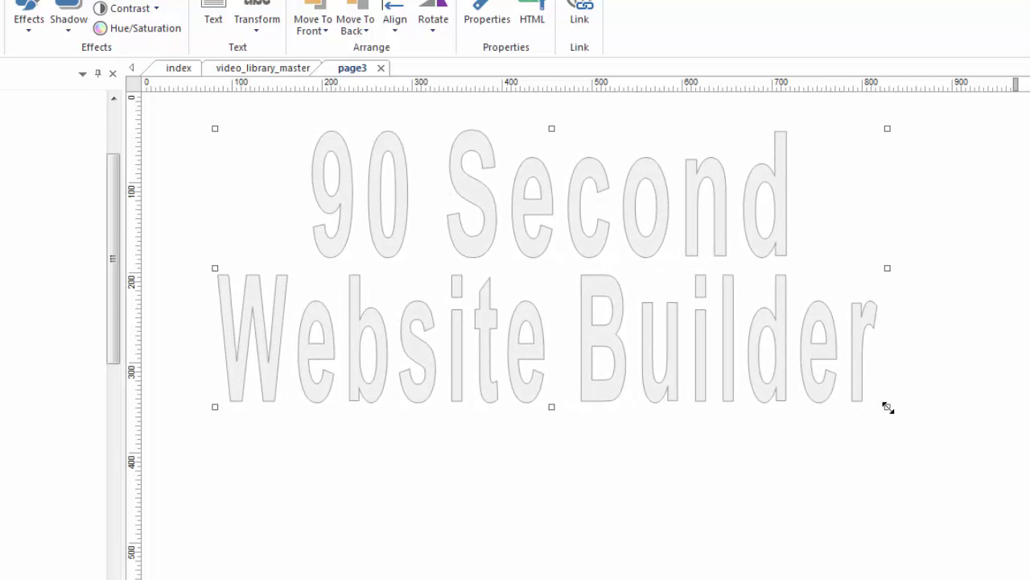
pyautogui.moveTo(688, 321); pyautogui.dragTo(649, 306)
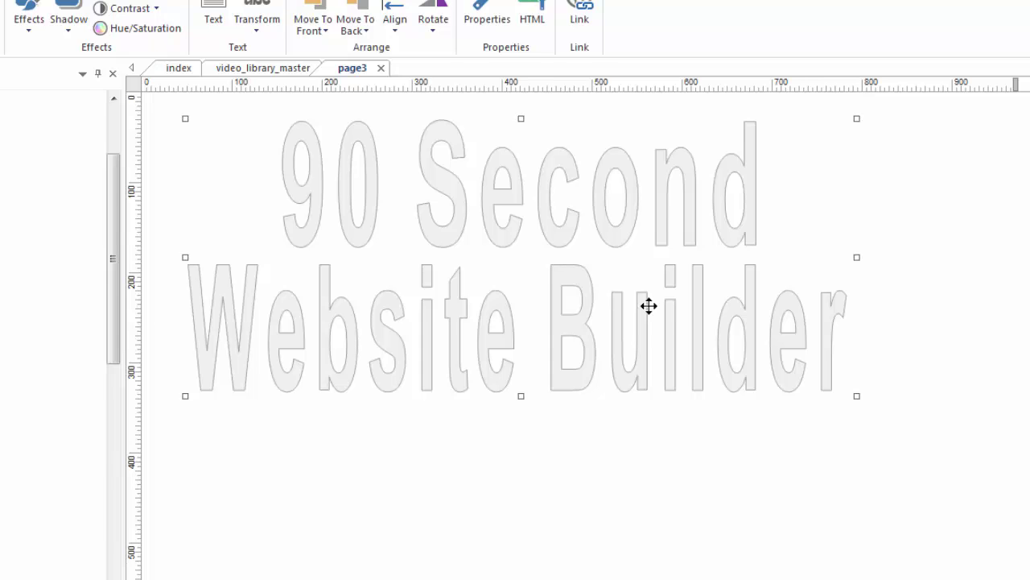
pyautogui.moveTo(649, 306); pyautogui.dragTo(637, 310)
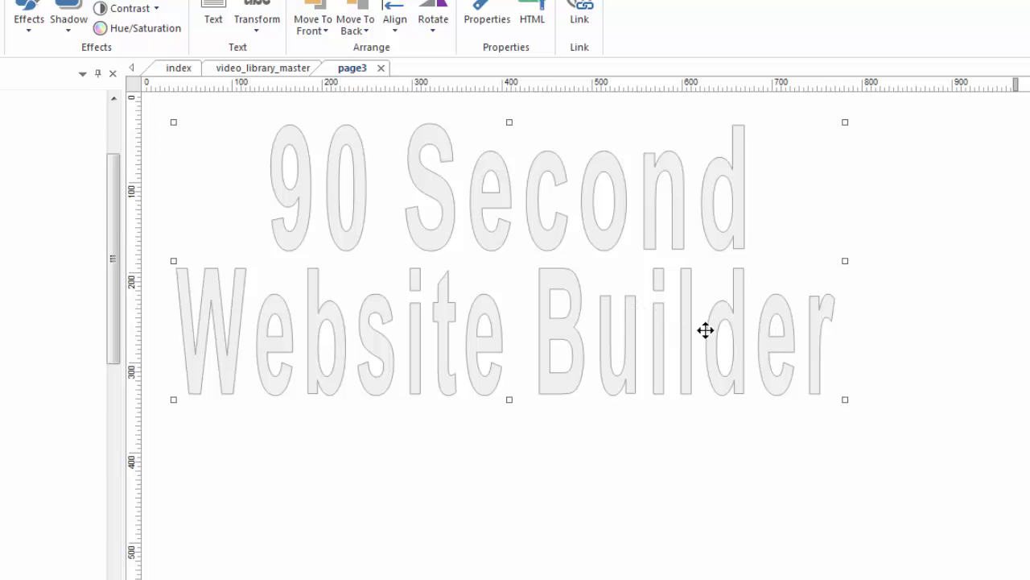
pyautogui.moveTo(844, 400); pyautogui.dragTo(800, 412)
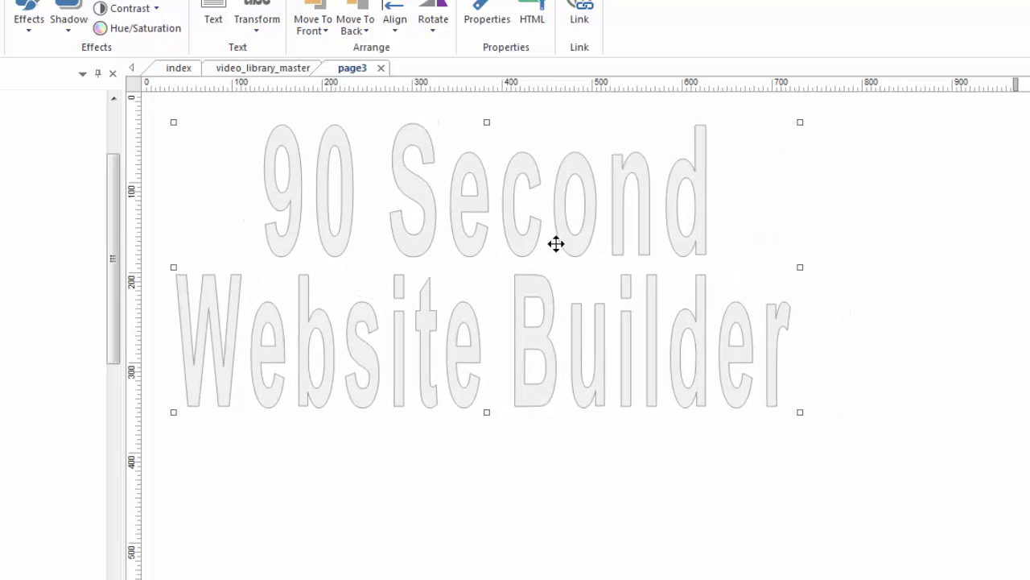
# Set the Text Art's background color to bright sky blue and its border color to black
pyautogui.doubleClick(556, 243)
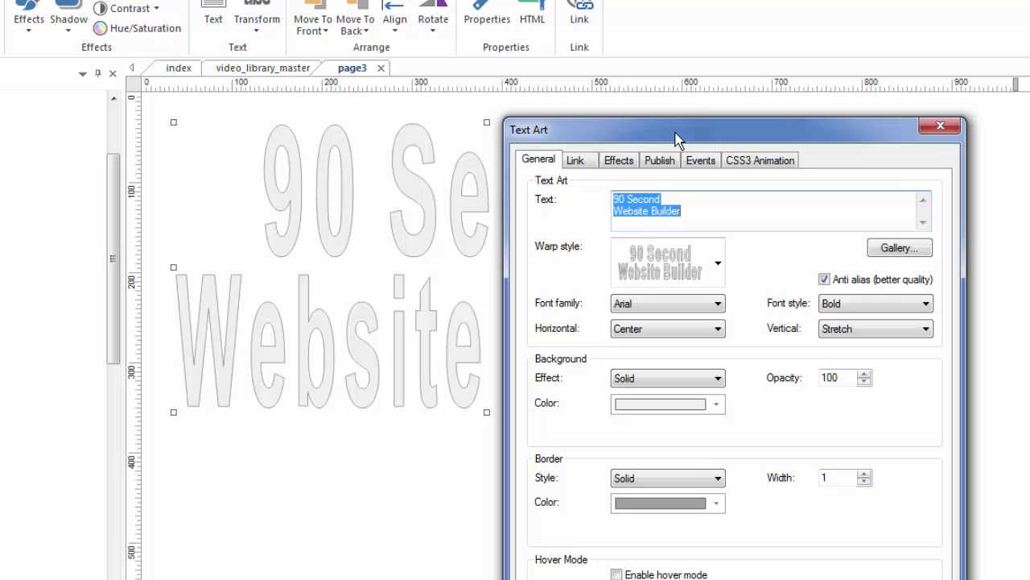
pyautogui.moveTo(679, 138); pyautogui.dragTo(732, 74)
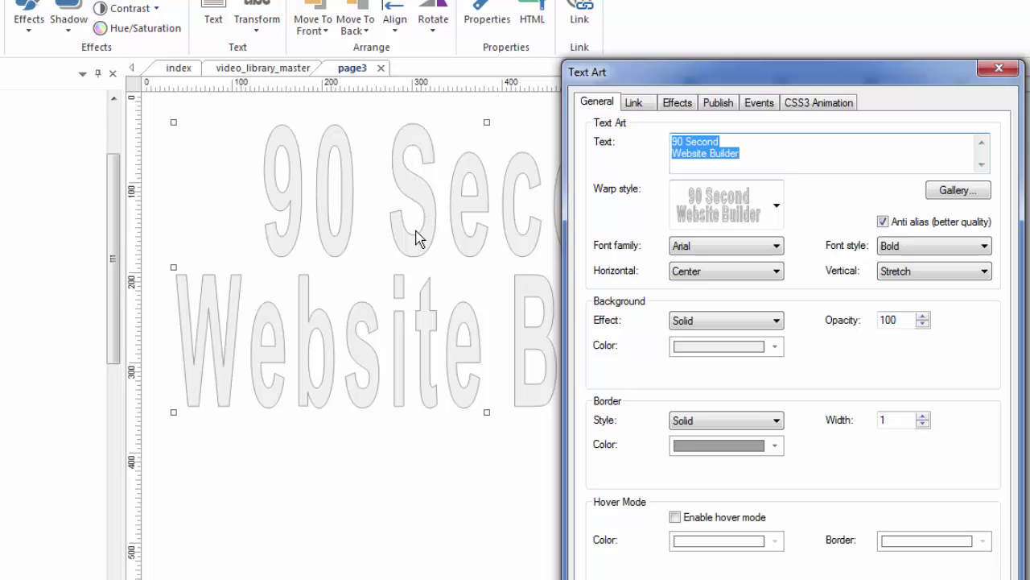
pyautogui.click(772, 348)
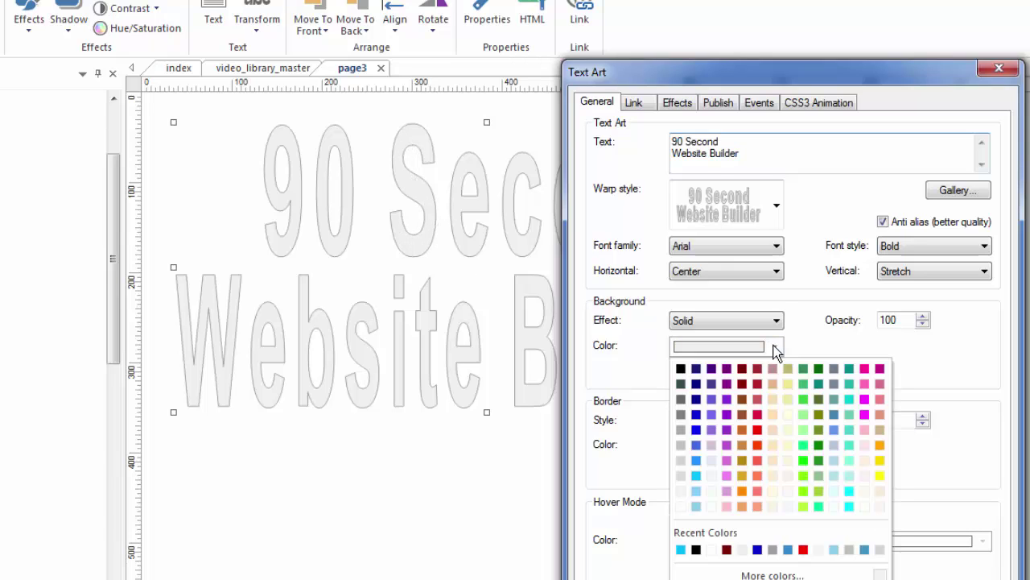
pyautogui.click(698, 481)
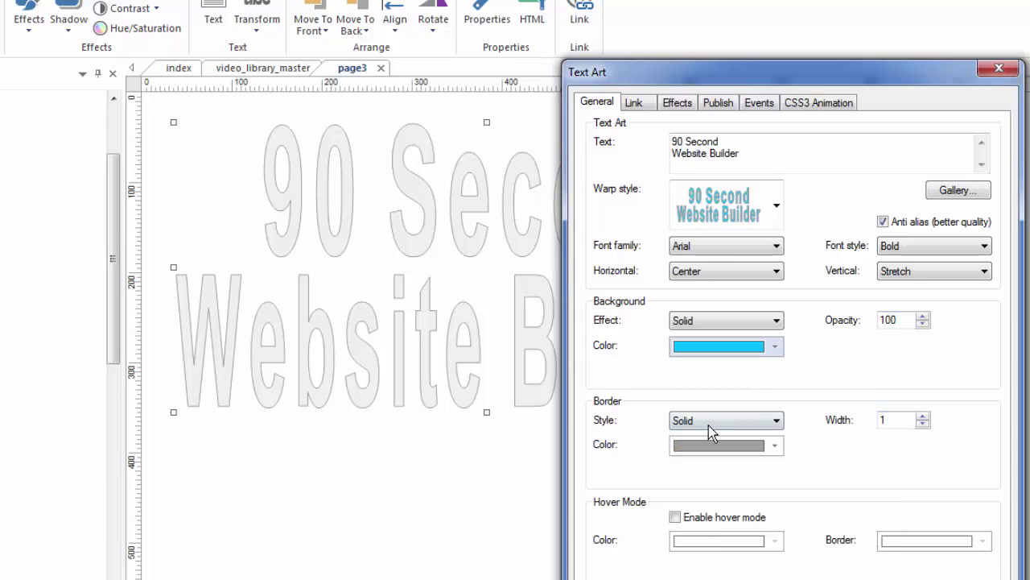
pyautogui.click(776, 445)
pyautogui.click(681, 469)
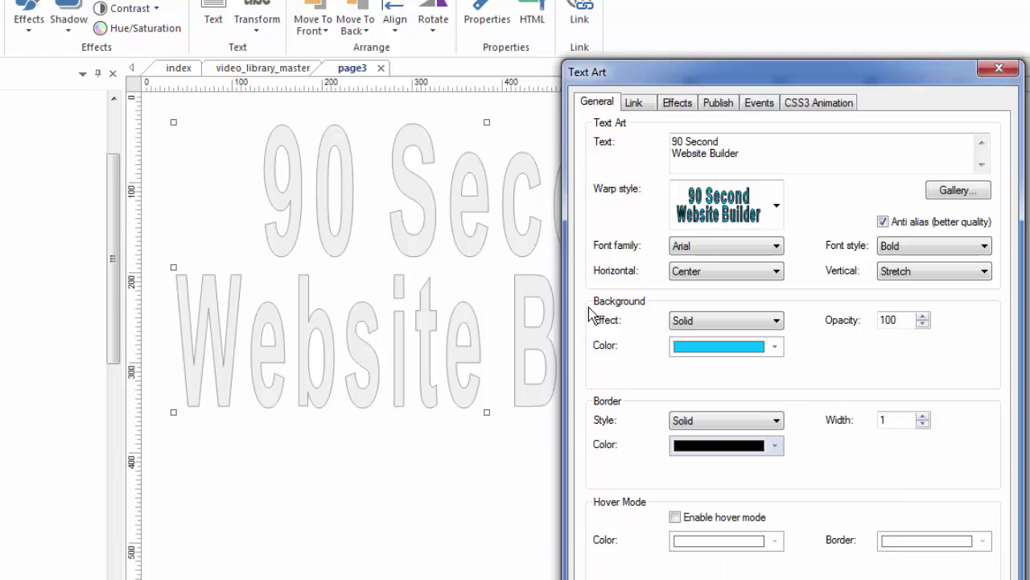
# Review the available background effects and border styles for the Text Art
pyautogui.click(777, 322)
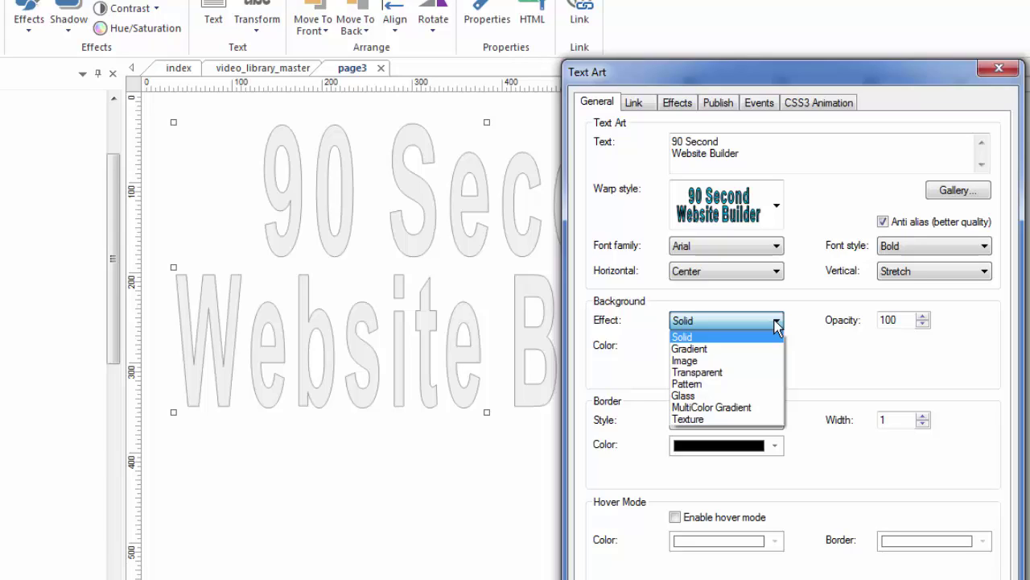
pyautogui.click(777, 322)
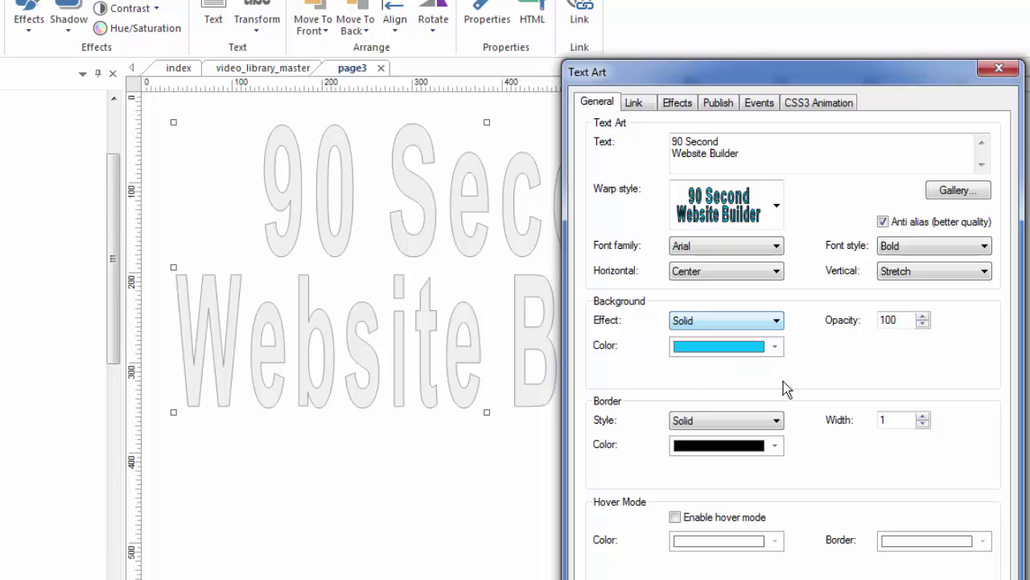
pyautogui.click(777, 422)
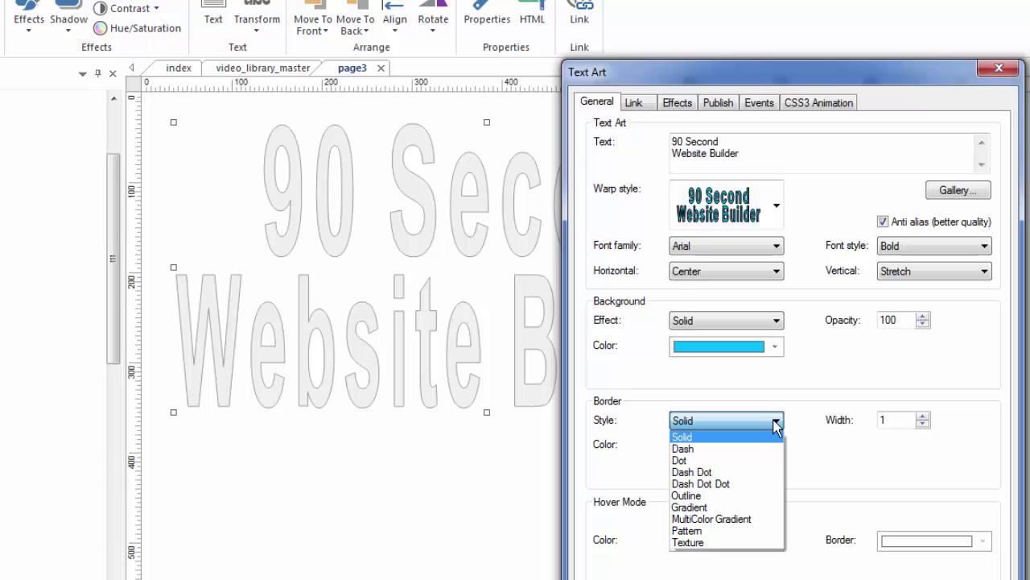
pyautogui.click(832, 457)
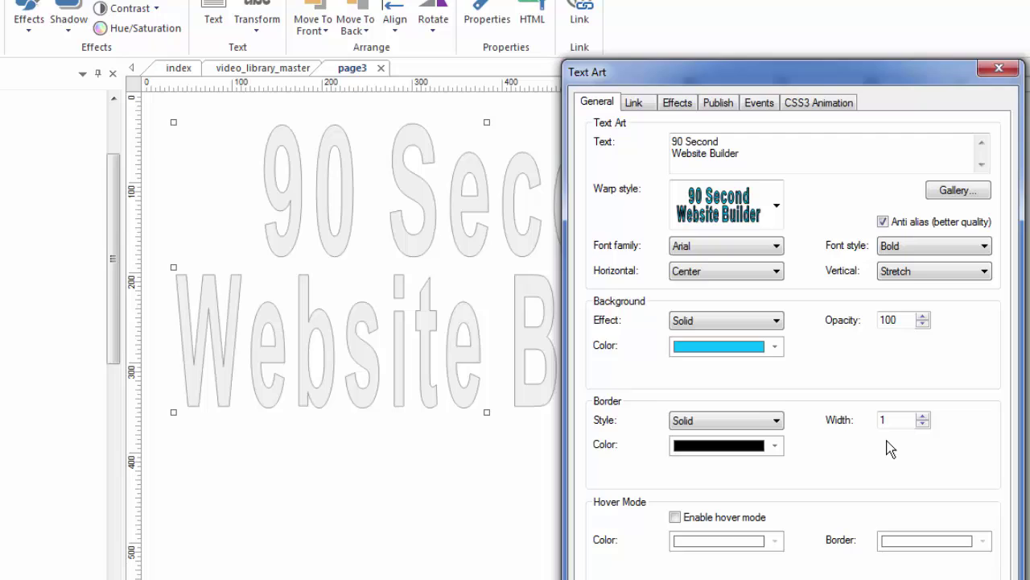
# Enable hover mode for the Text Art with a dark red color and an indigo border, apply it, and preview the page in the browser
pyautogui.moveTo(809, 76); pyautogui.dragTo(811, 26)
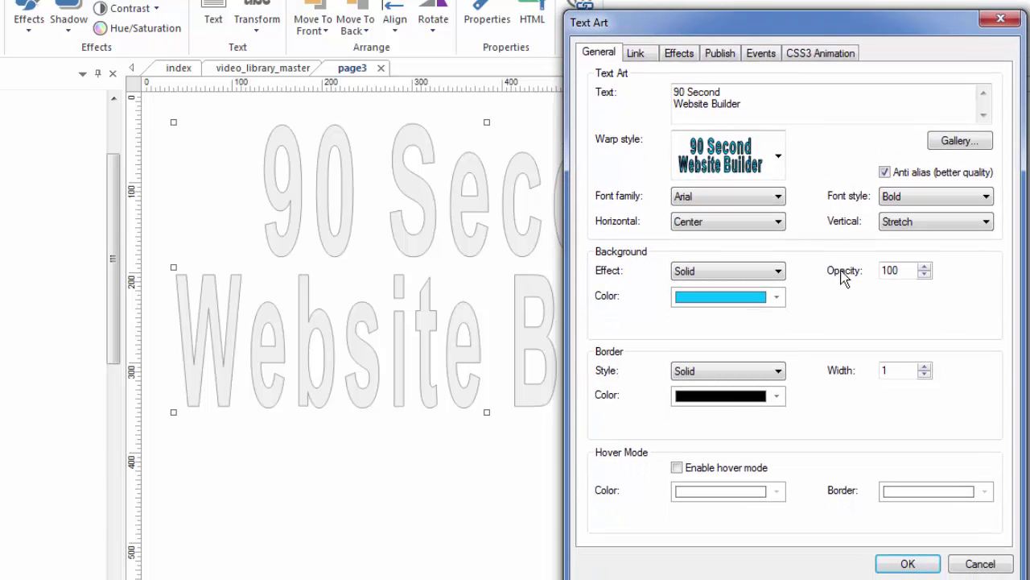
pyautogui.click(677, 468)
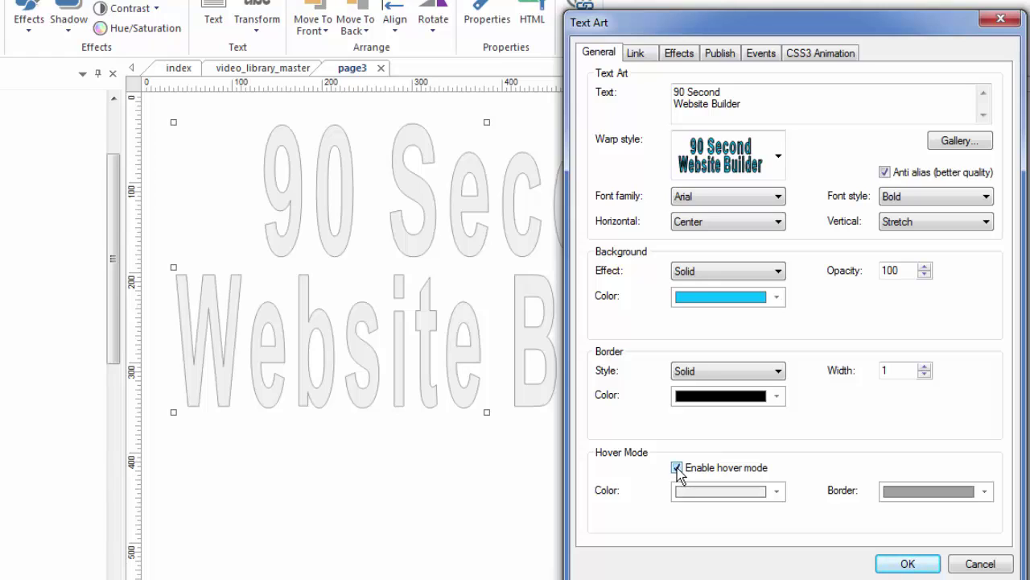
pyautogui.click(772, 492)
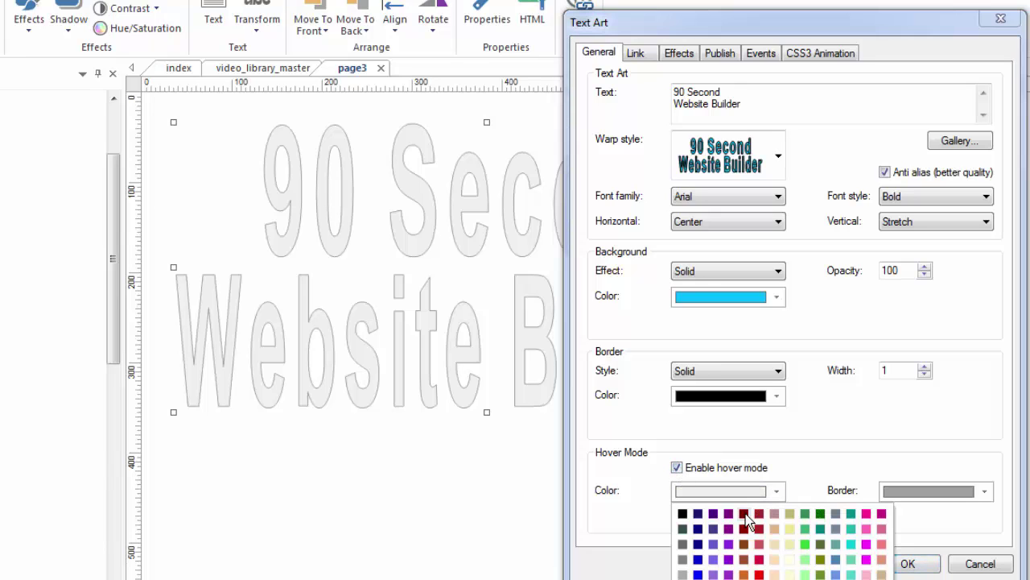
pyautogui.click(744, 514)
pyautogui.moveTo(801, 30); pyautogui.dragTo(775, 17)
pyautogui.click(912, 480)
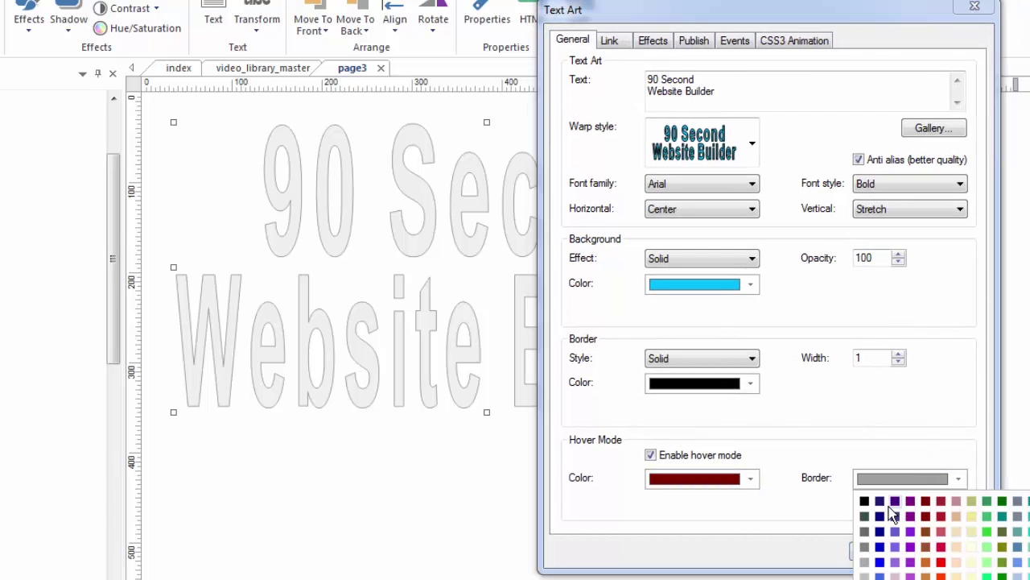
pyautogui.click(894, 501)
pyautogui.click(882, 551)
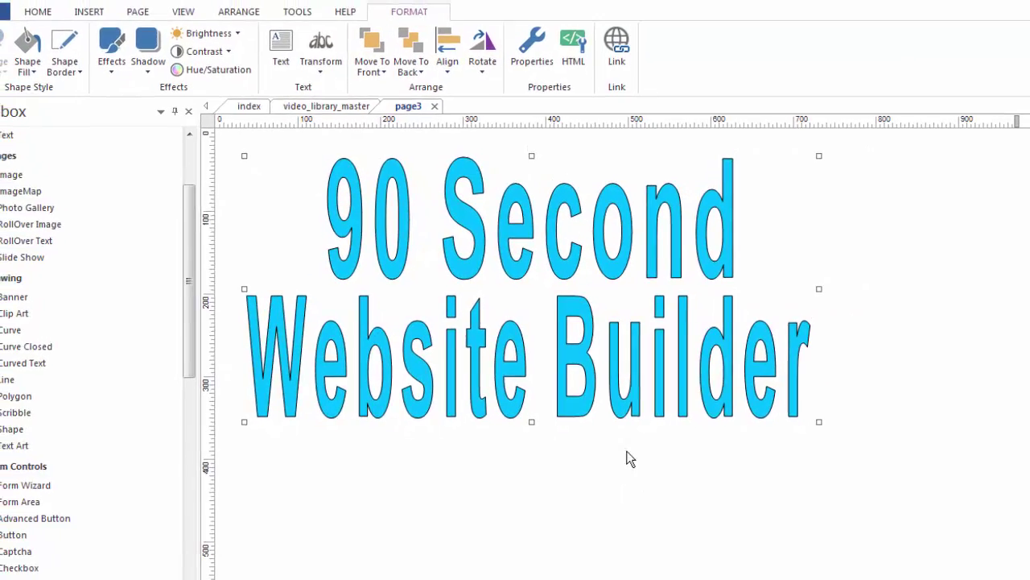
pyautogui.press('F5')
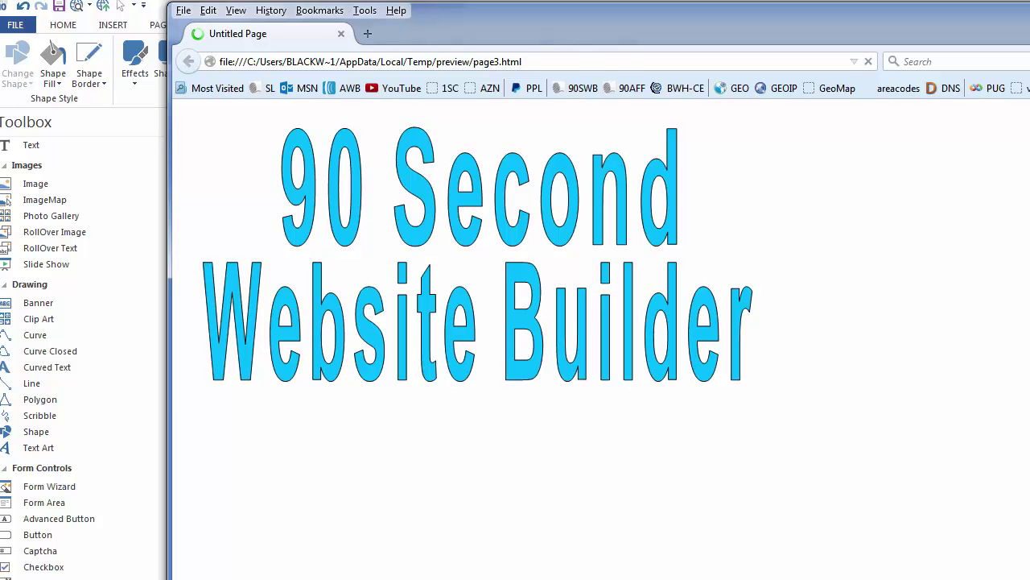
pyautogui.hotkey('alt', 'F4')
# Reopen the Text Art's settings and review its link and target window options
pyautogui.doubleClick(555, 307)
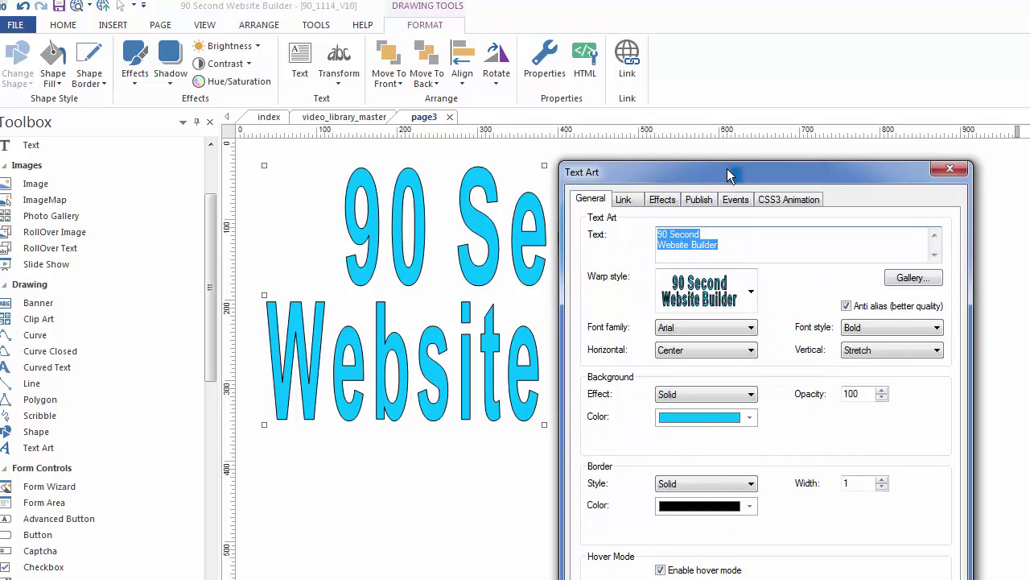
pyautogui.moveTo(728, 169); pyautogui.dragTo(809, 133)
pyautogui.click(704, 166)
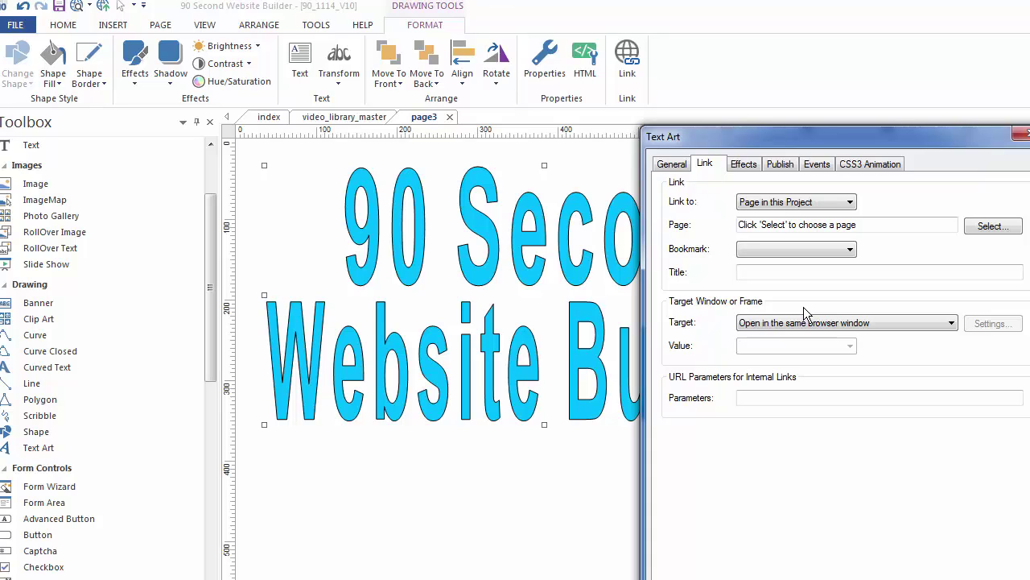
# Add the artistic Blue Print effect with color 004899 to the Text Art and apply the settings
pyautogui.click(747, 169)
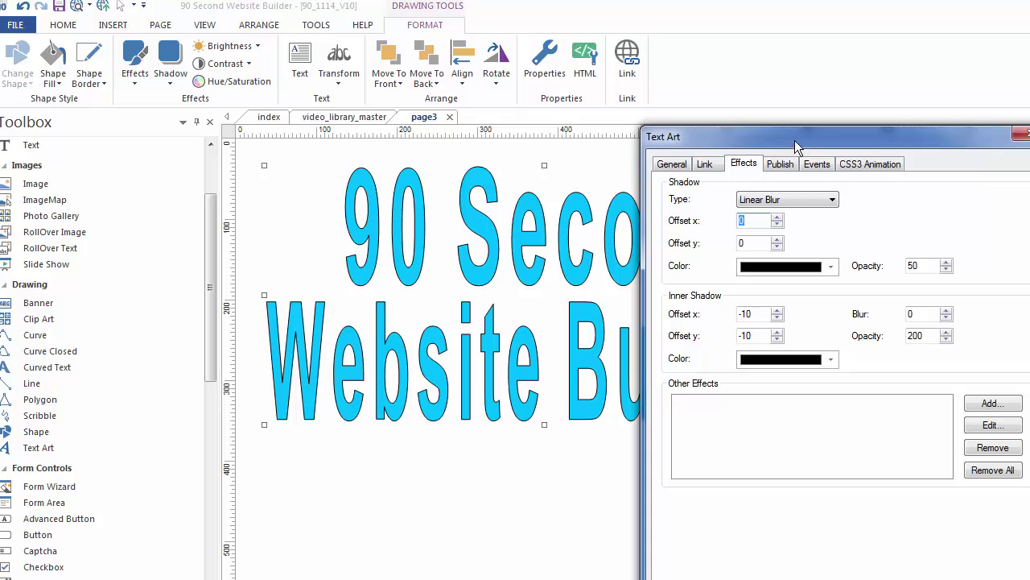
pyautogui.moveTo(795, 140); pyautogui.dragTo(768, 70)
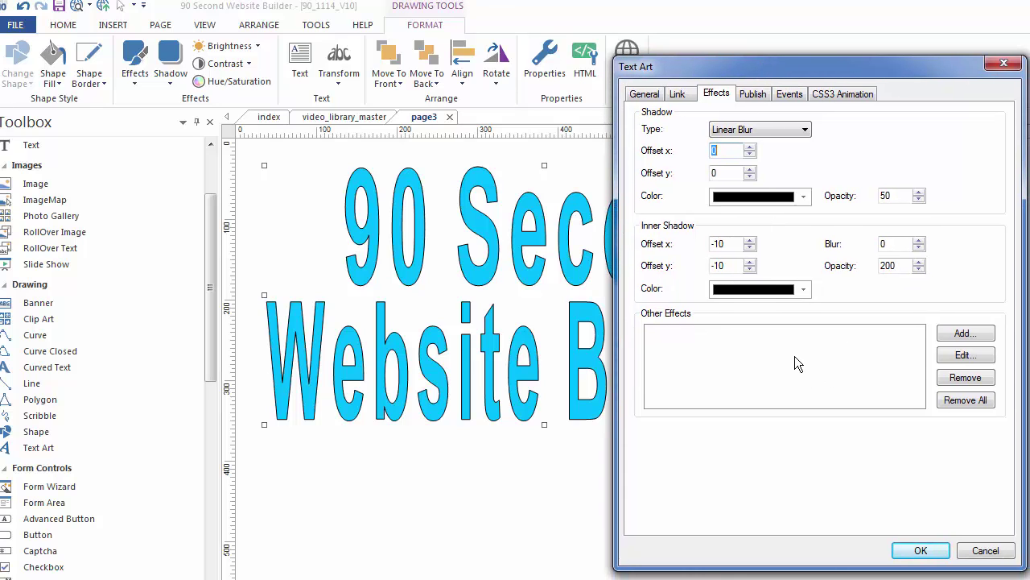
pyautogui.click(962, 335)
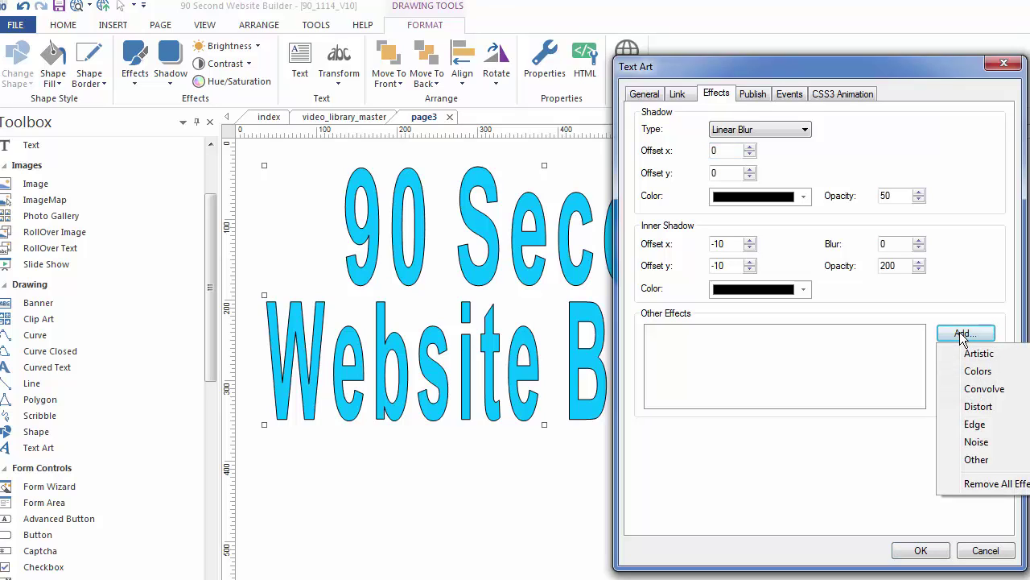
pyautogui.click(939, 74)
pyautogui.moveTo(939, 73); pyautogui.dragTo(581, 44)
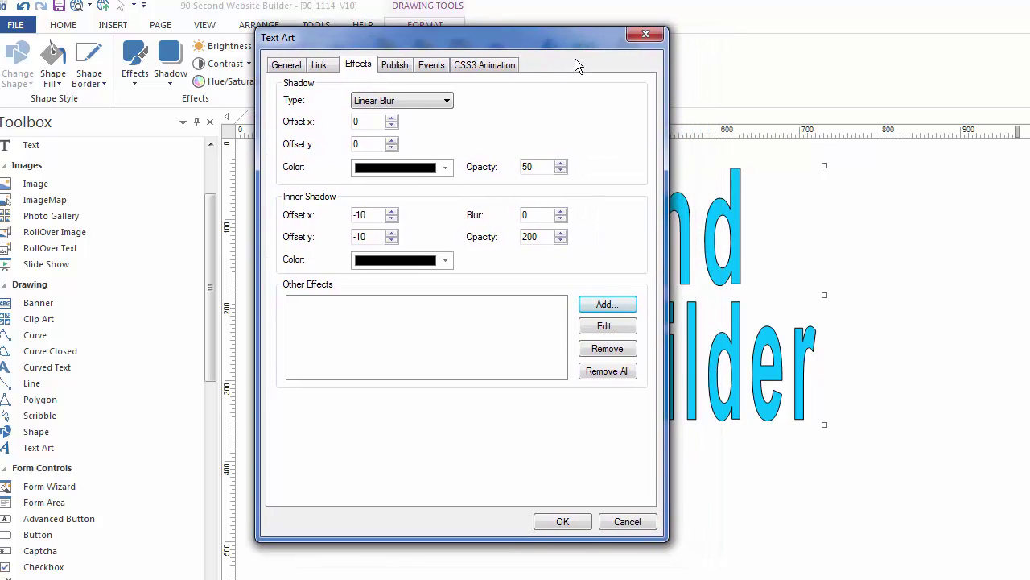
pyautogui.click(606, 303)
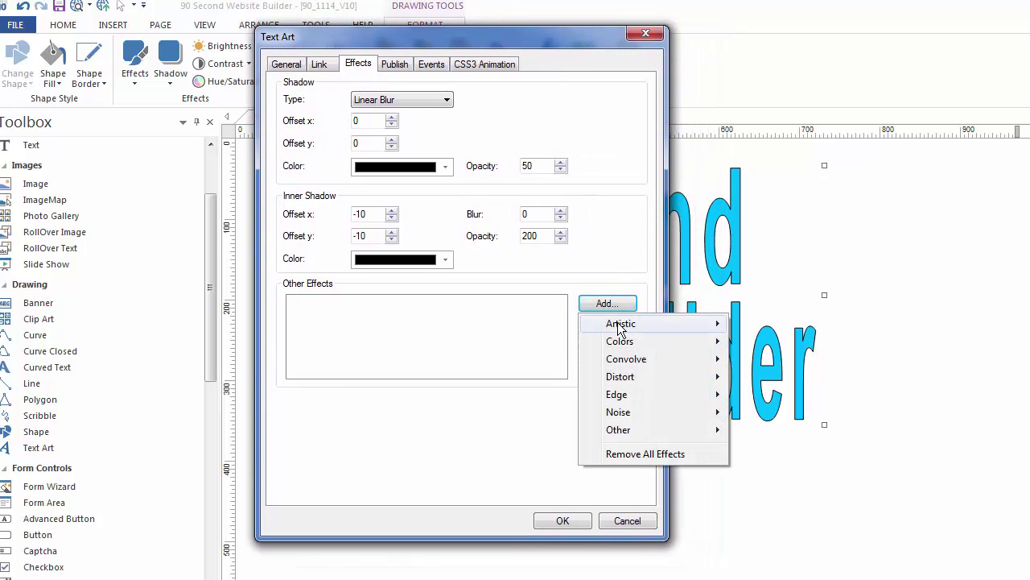
pyautogui.moveTo(620, 330)
pyautogui.click(775, 342)
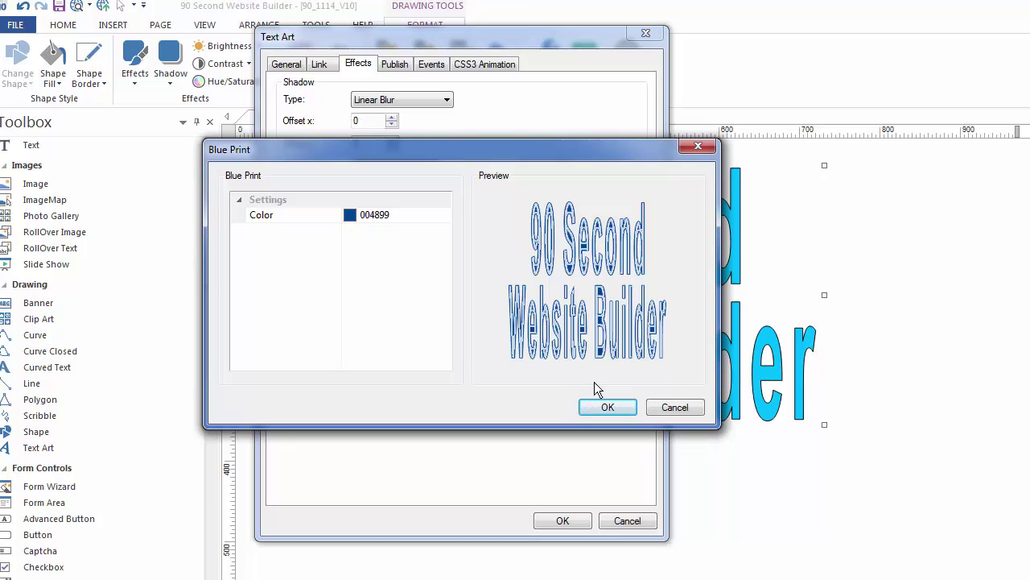
pyautogui.click(614, 406)
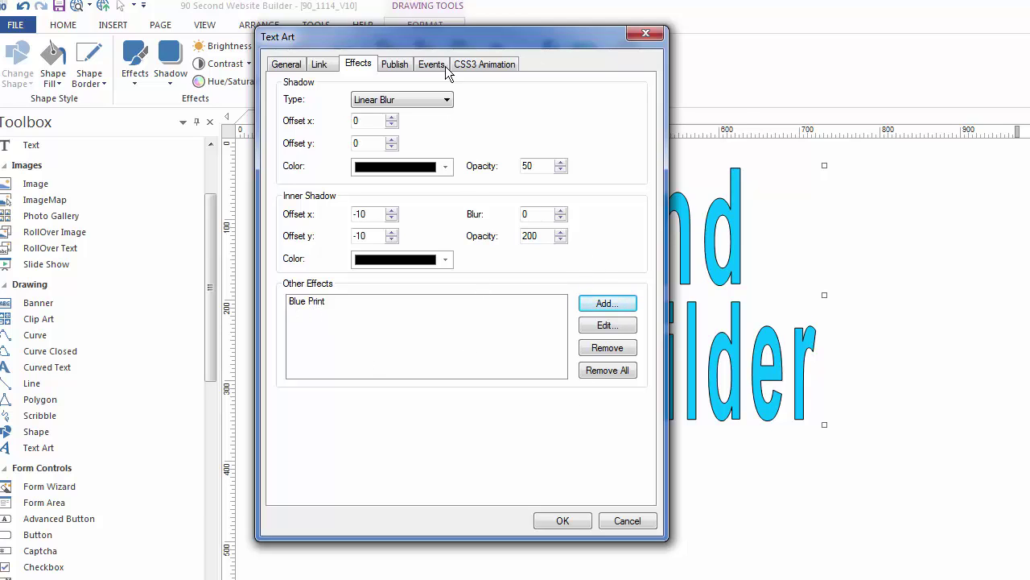
pyautogui.moveTo(442, 41); pyautogui.dragTo(701, 42)
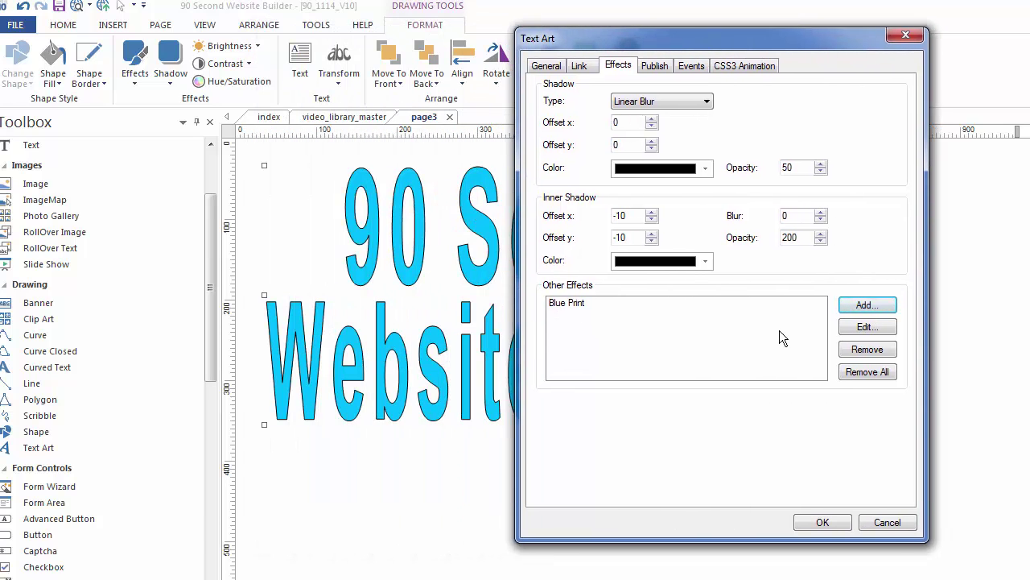
pyautogui.click(821, 522)
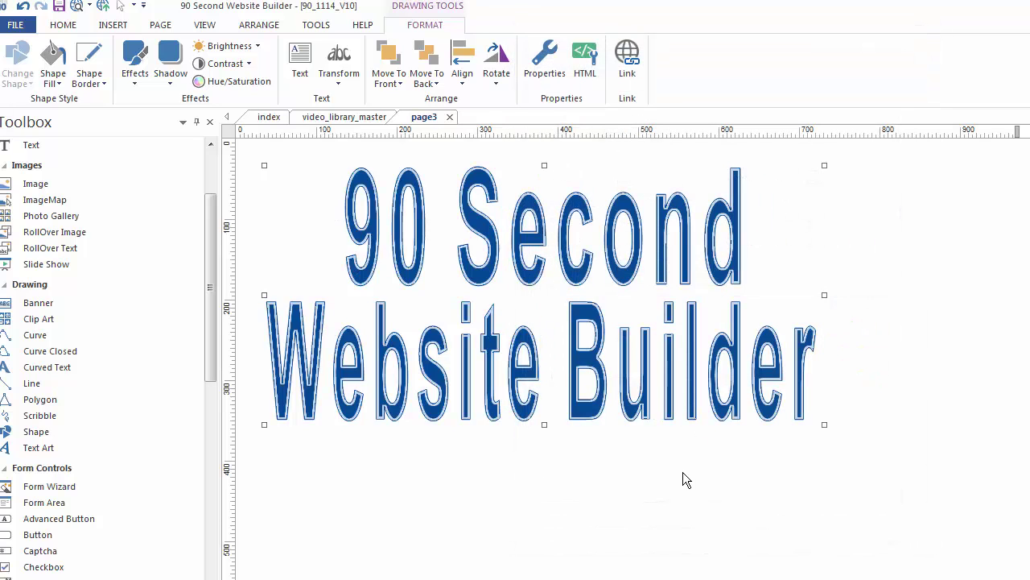
# Shrink the Text Art to about 345 by 165 pixels and choose the bold blue gallery style at the end of the second row
pyautogui.moveTo(823, 422); pyautogui.dragTo(542, 298)
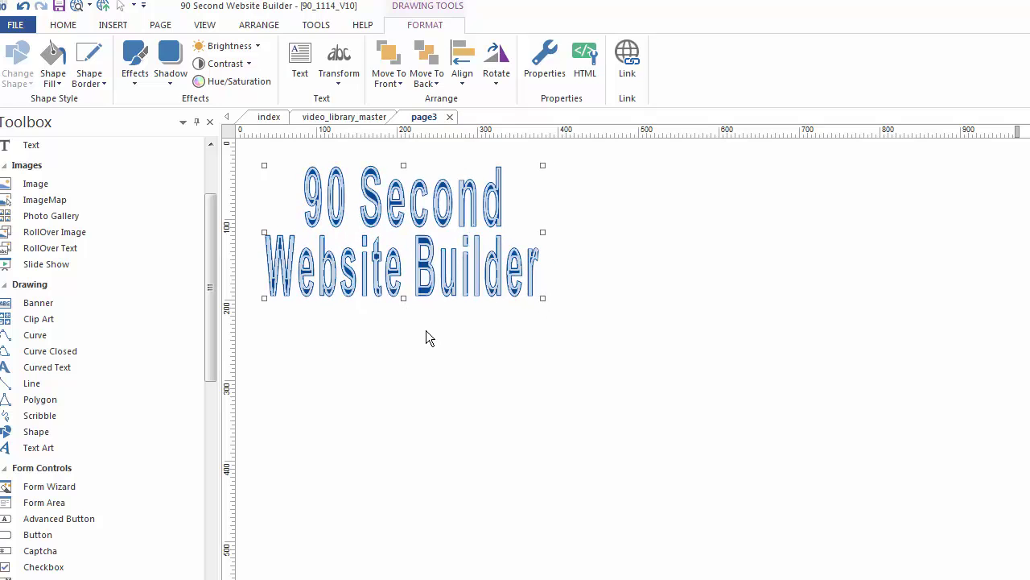
pyautogui.doubleClick(436, 210)
pyautogui.moveTo(725, 165); pyautogui.dragTo(704, 67)
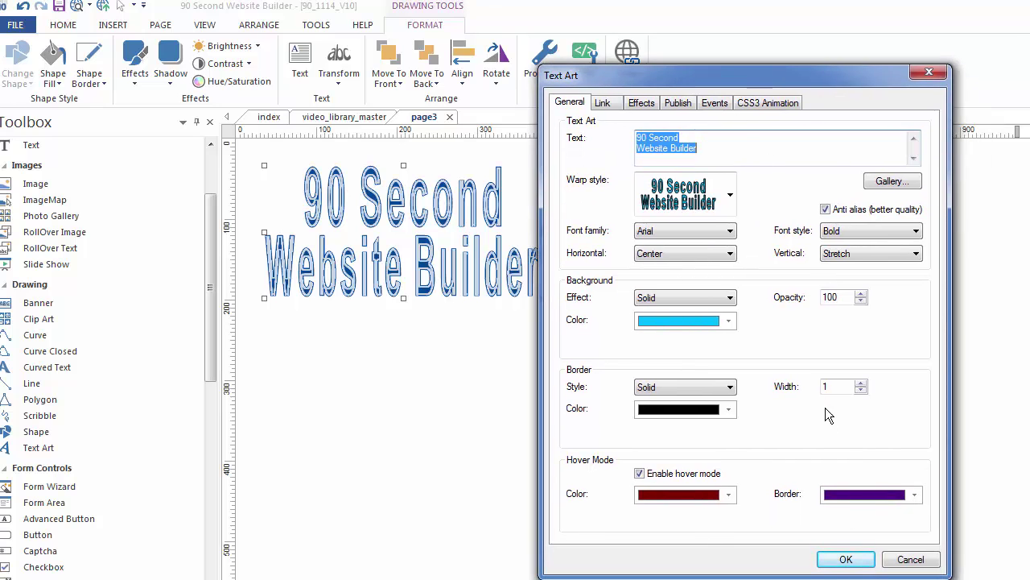
pyautogui.moveTo(788, 72); pyautogui.dragTo(772, 68)
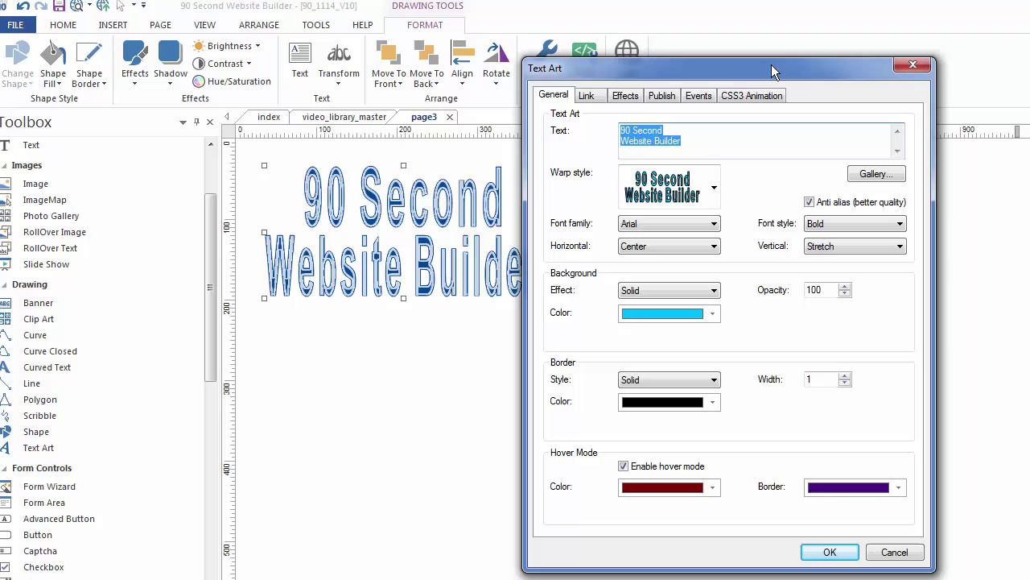
pyautogui.click(869, 174)
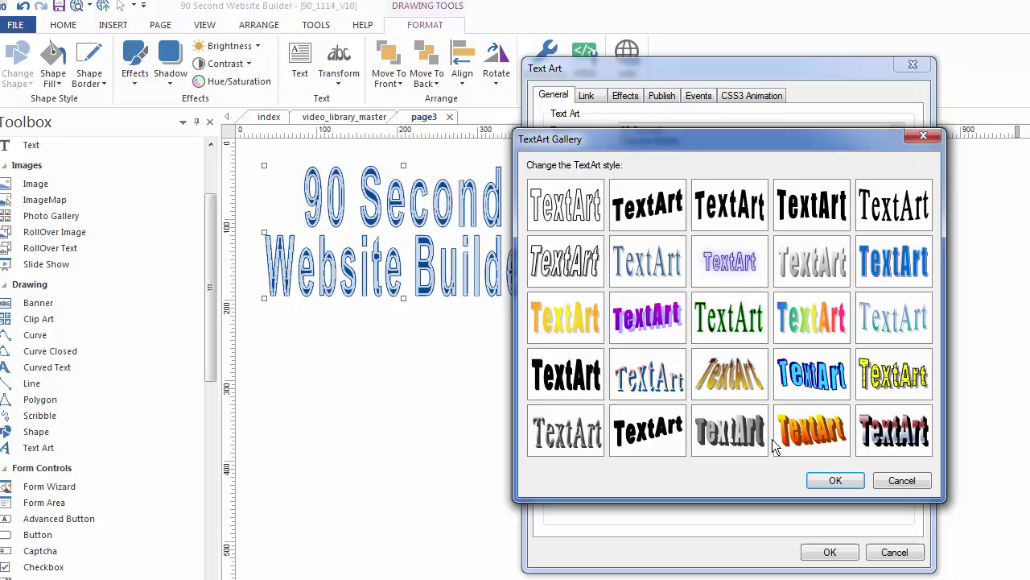
pyautogui.click(901, 270)
pyautogui.click(838, 479)
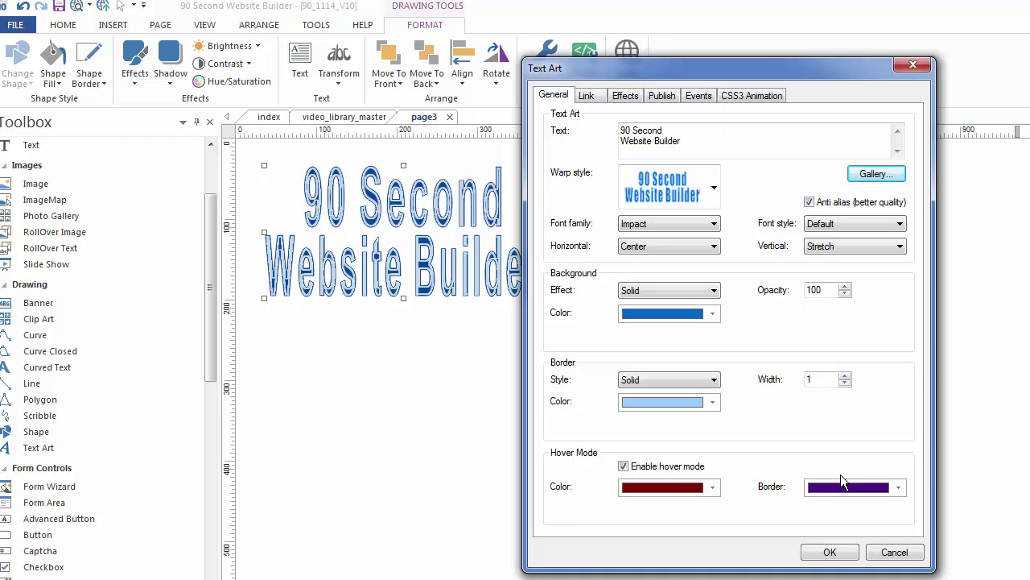
# Remove the Blue Print effect from the Text Art and apply the settings
pyautogui.click(617, 100)
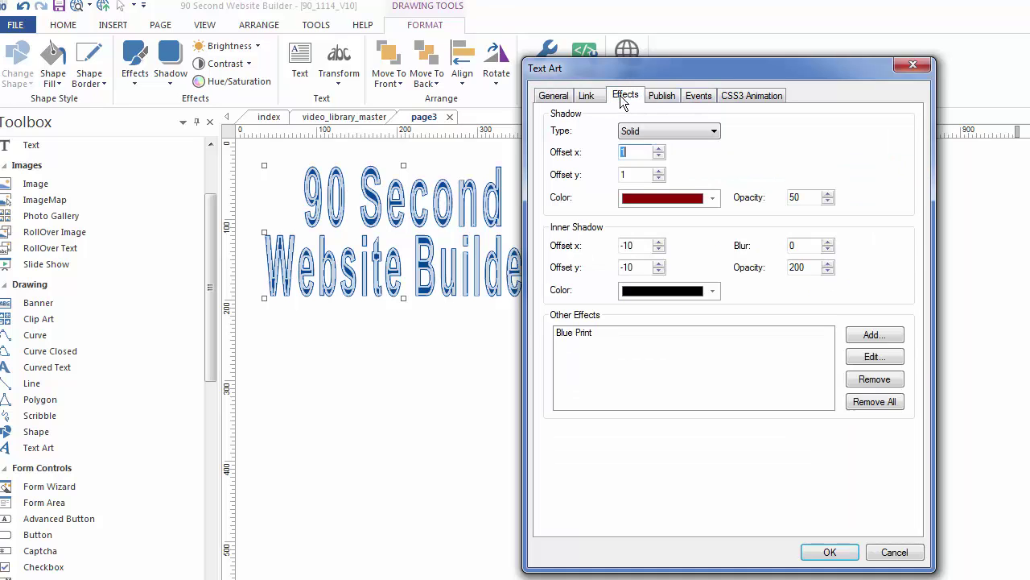
pyautogui.click(572, 334)
pyautogui.click(870, 380)
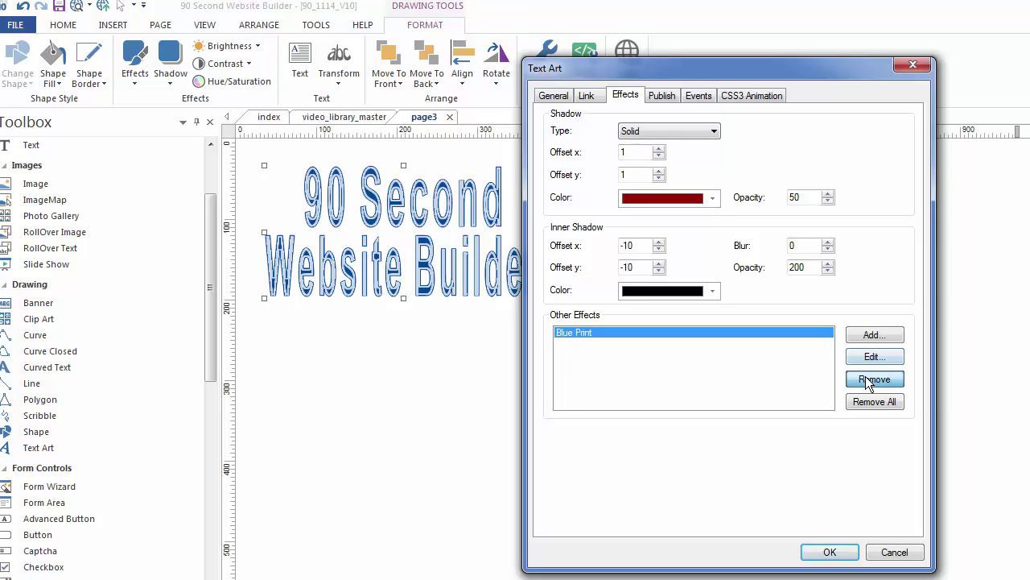
pyautogui.click(830, 553)
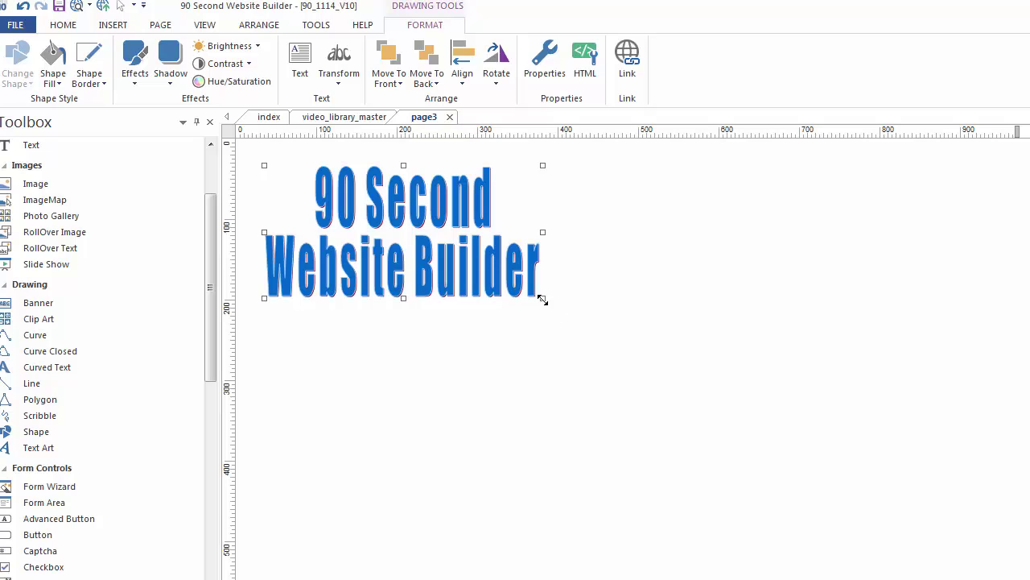
# Shrink the Text Art to about 130 by 75 pixels, move it closer to the page's upper-left corner, and deselect it
pyautogui.moveTo(543, 299); pyautogui.dragTo(326, 190)
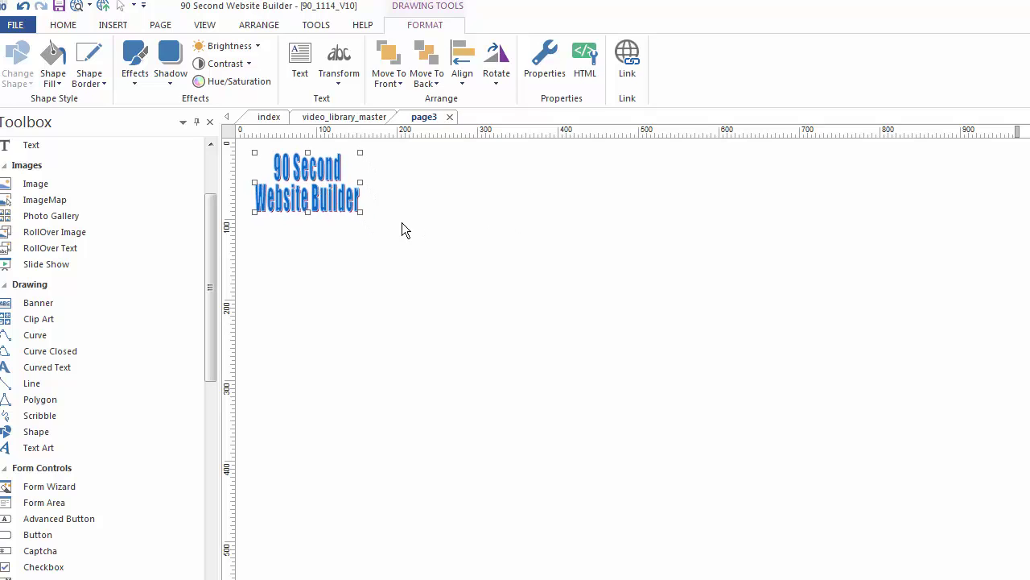
pyautogui.click(526, 309)
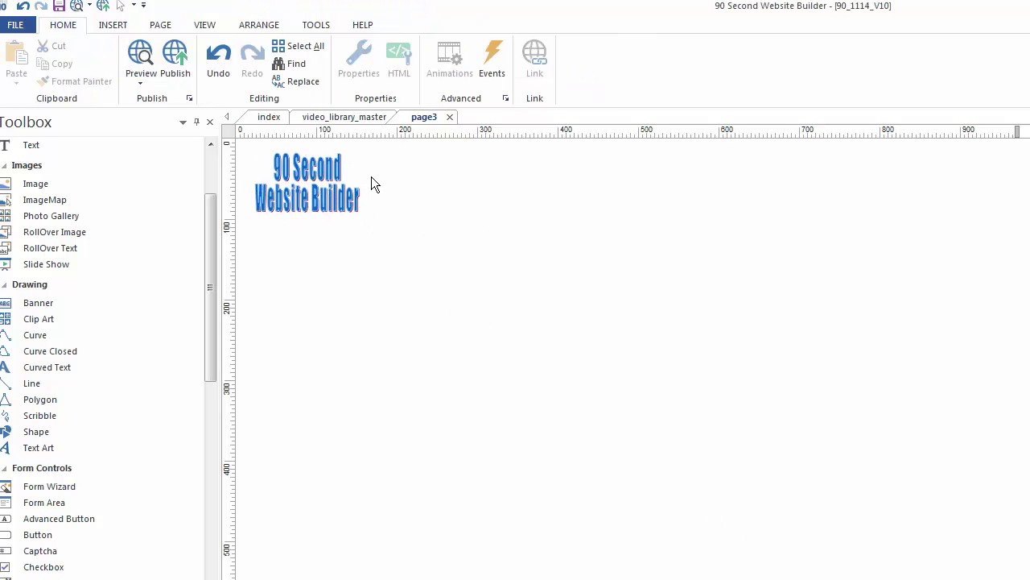
# Review the Text Art's HTML5/CSS3 publish format and close its settings
pyautogui.doubleClick(317, 186)
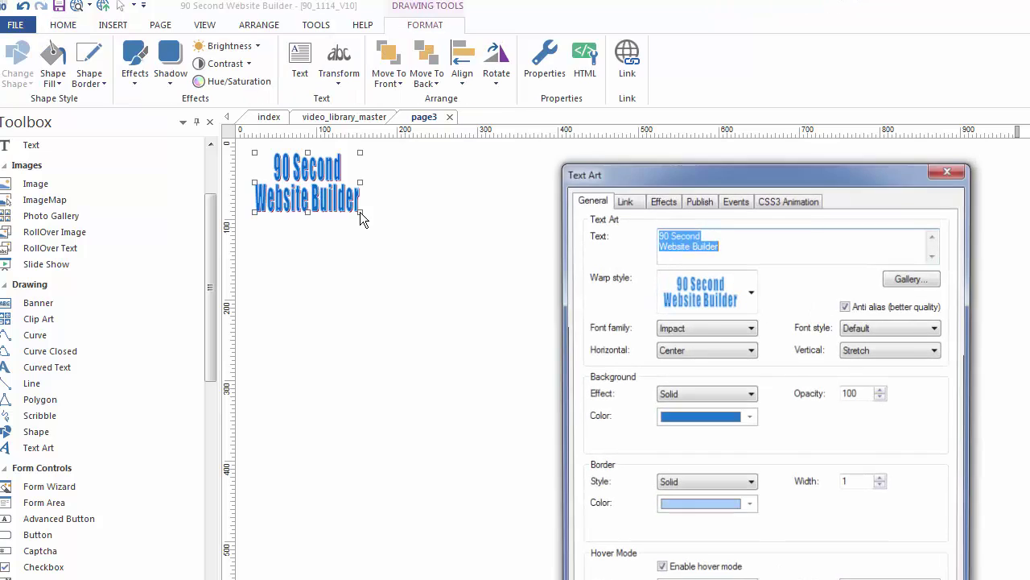
pyautogui.moveTo(657, 165); pyautogui.dragTo(529, 86)
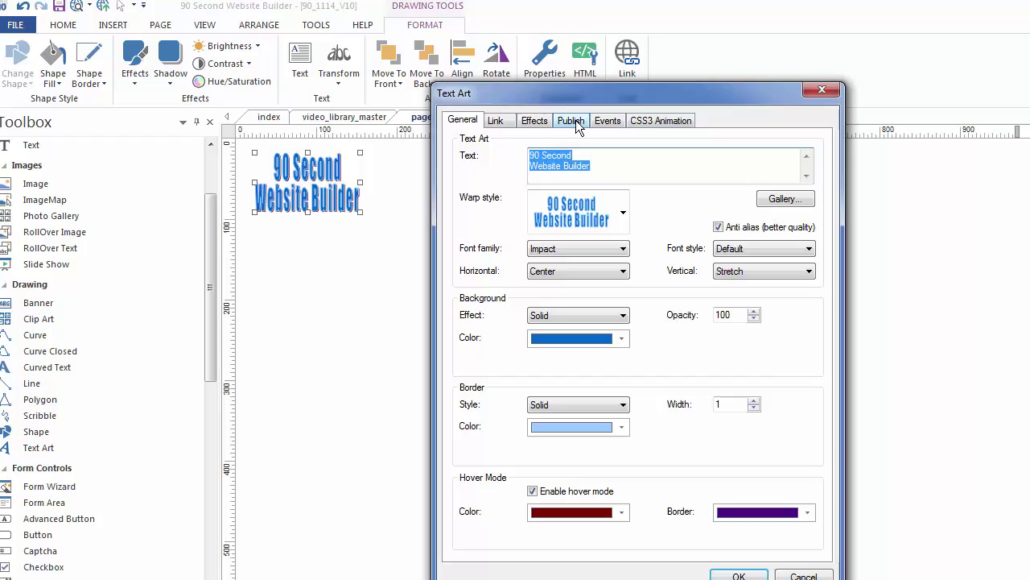
pyautogui.click(574, 123)
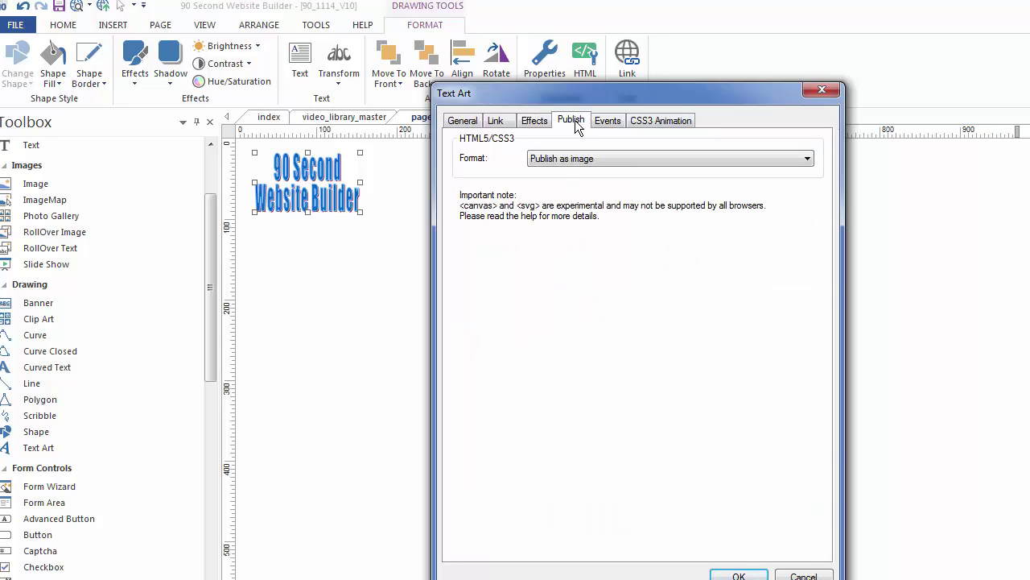
pyautogui.click(742, 576)
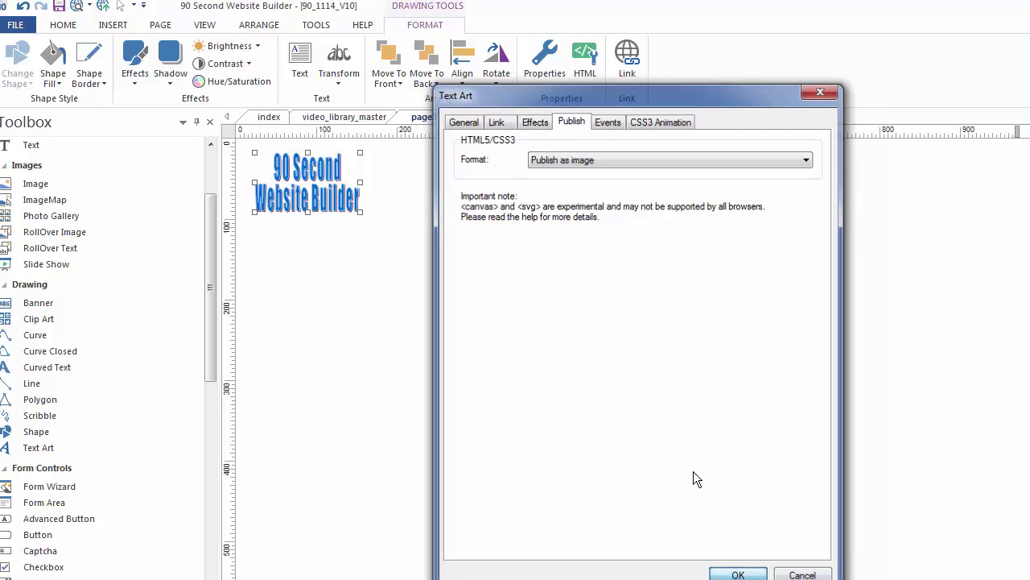